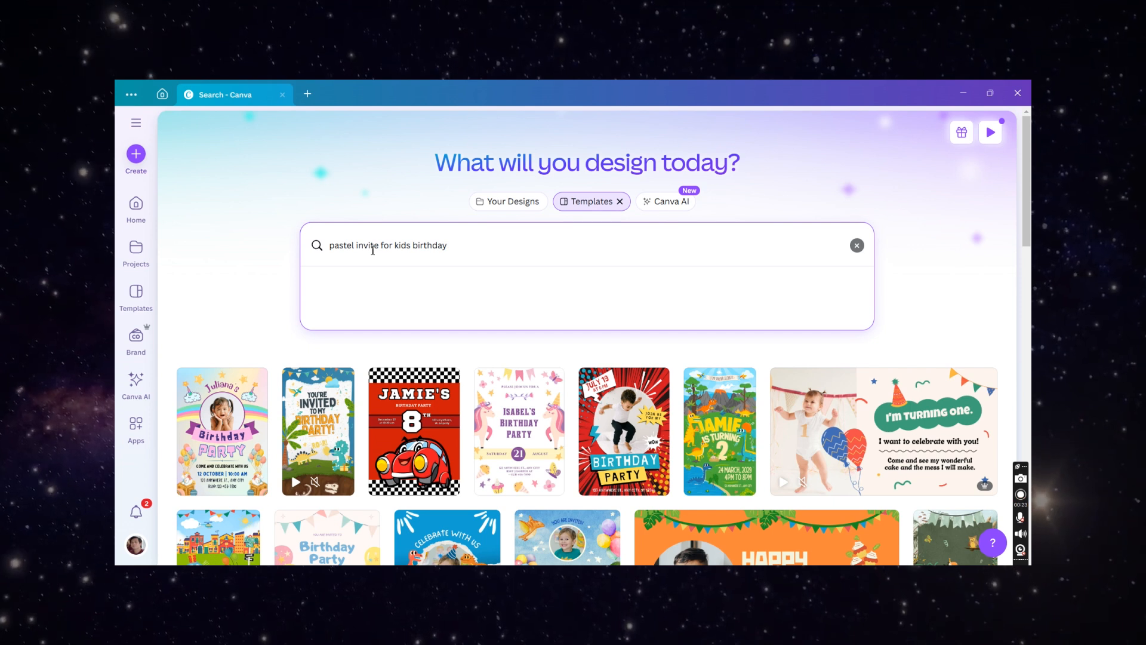
# - Search templates for "pastel invite for kids birthday" and browse through the results
pyautogui.press('Return')
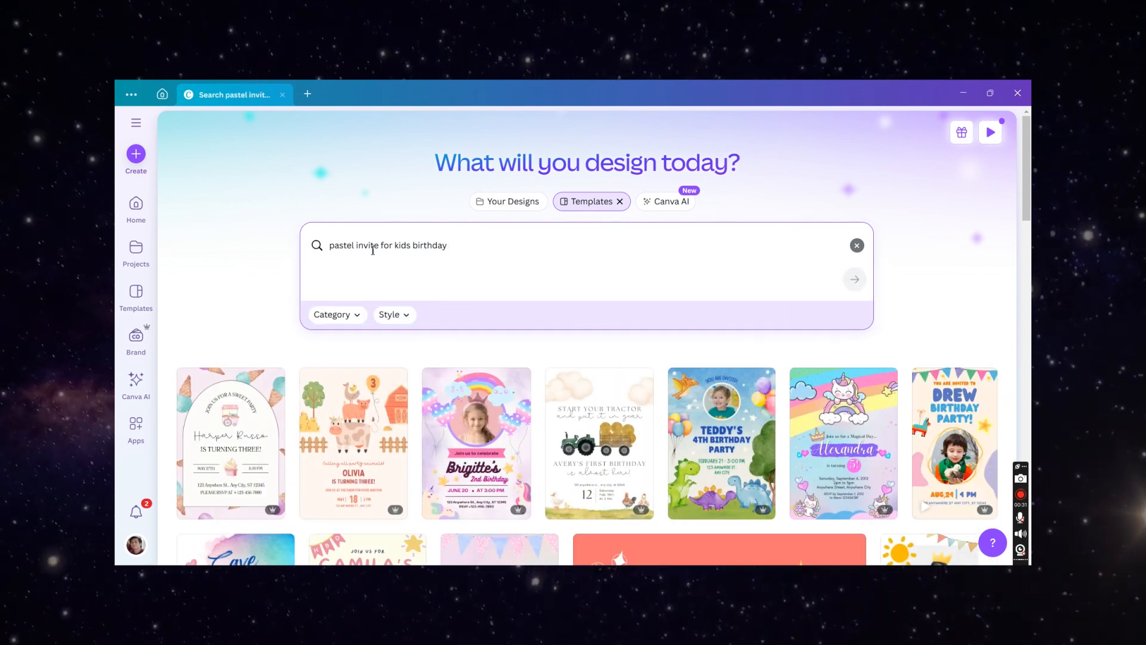
pyautogui.scroll(-3, 327, 370)
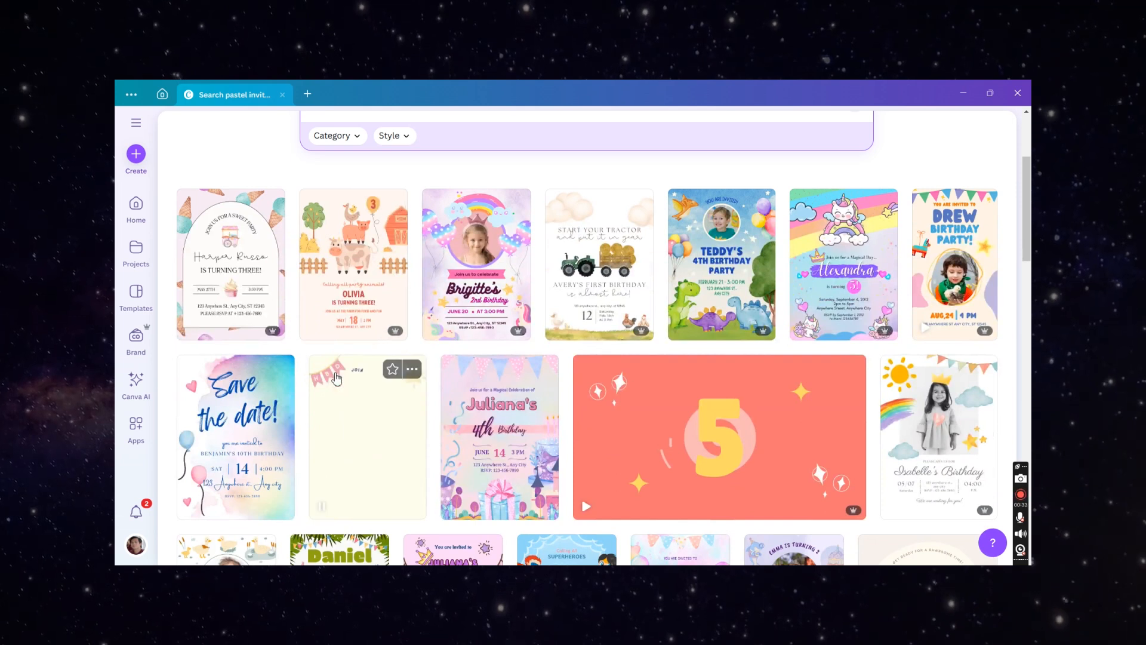
pyautogui.scroll(-2, 336, 377)
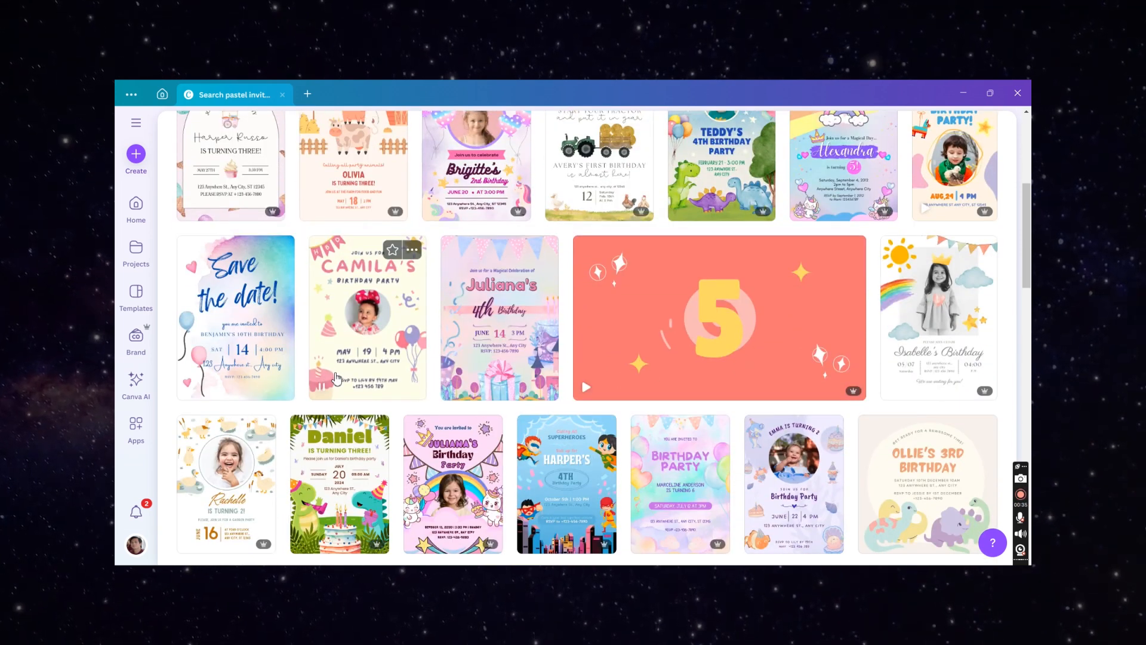
pyautogui.scroll(-2, 336, 378)
pyautogui.scroll(-2, 336, 377)
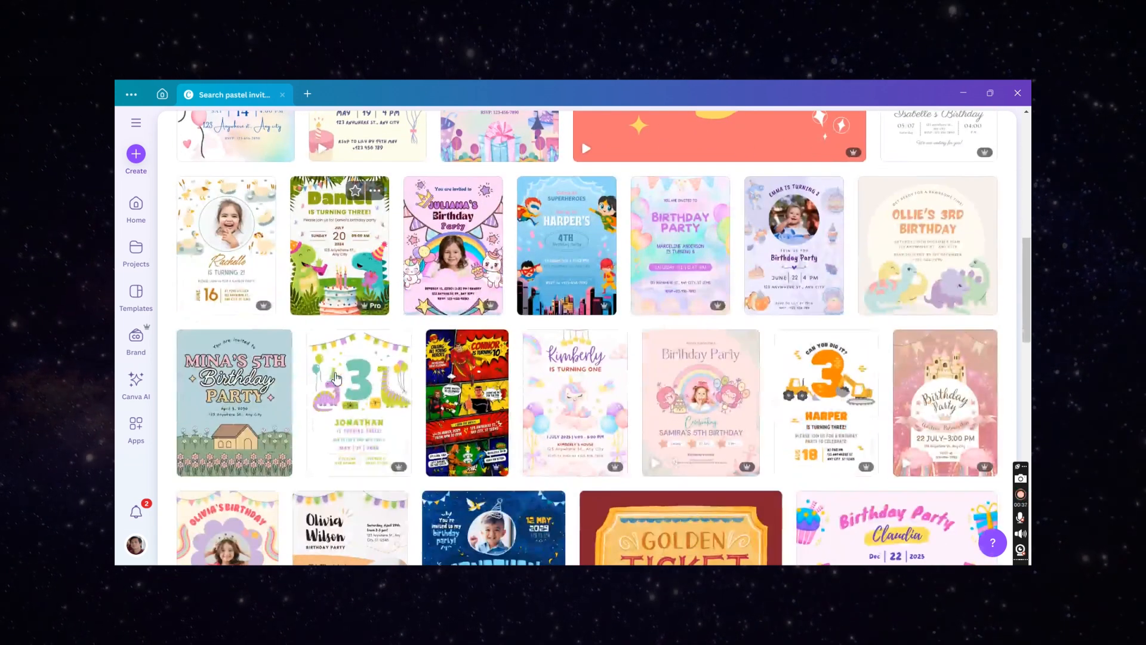
pyautogui.scroll(-5, 336, 378)
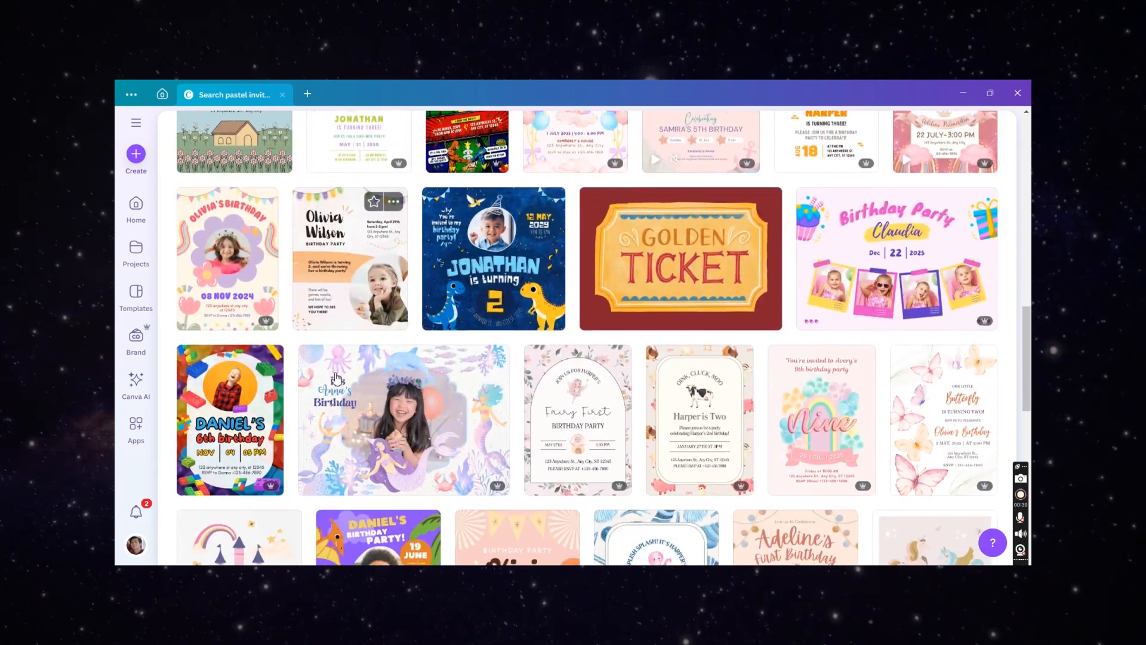
pyautogui.scroll(-8, 336, 377)
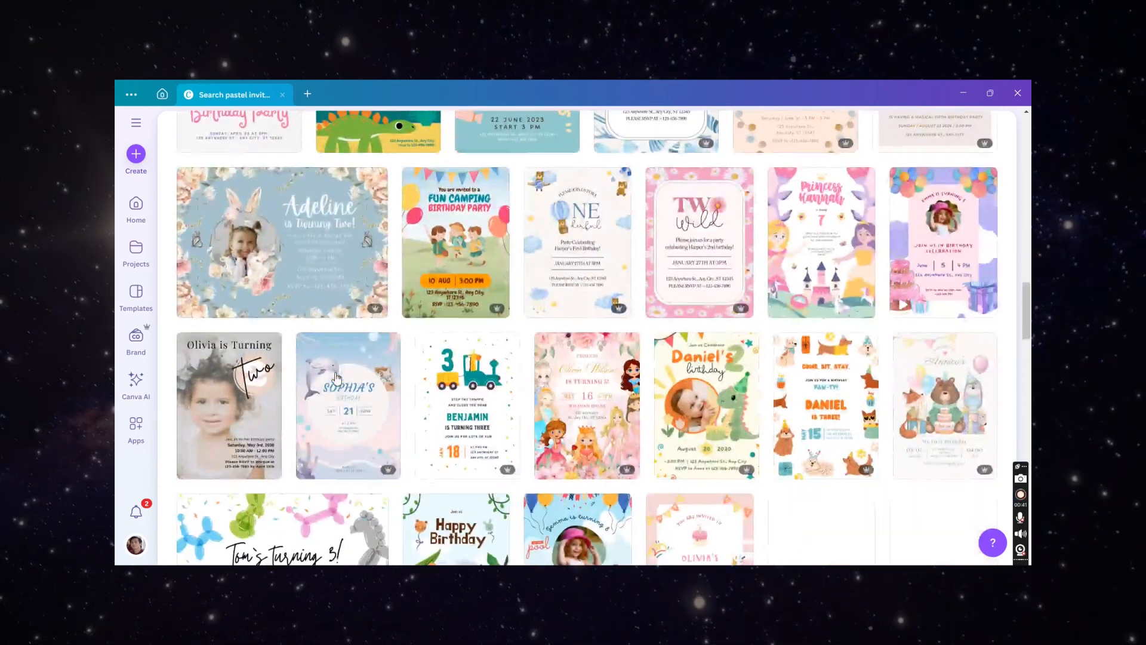
pyautogui.scroll(-8, 336, 378)
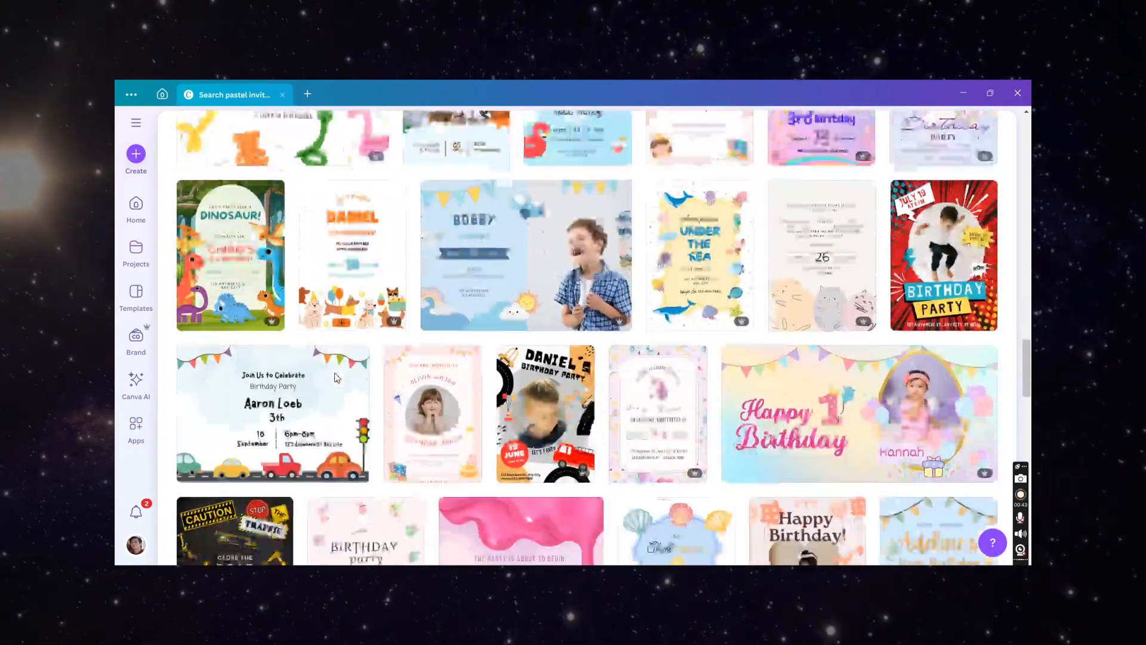
pyautogui.scroll(-3, 337, 378)
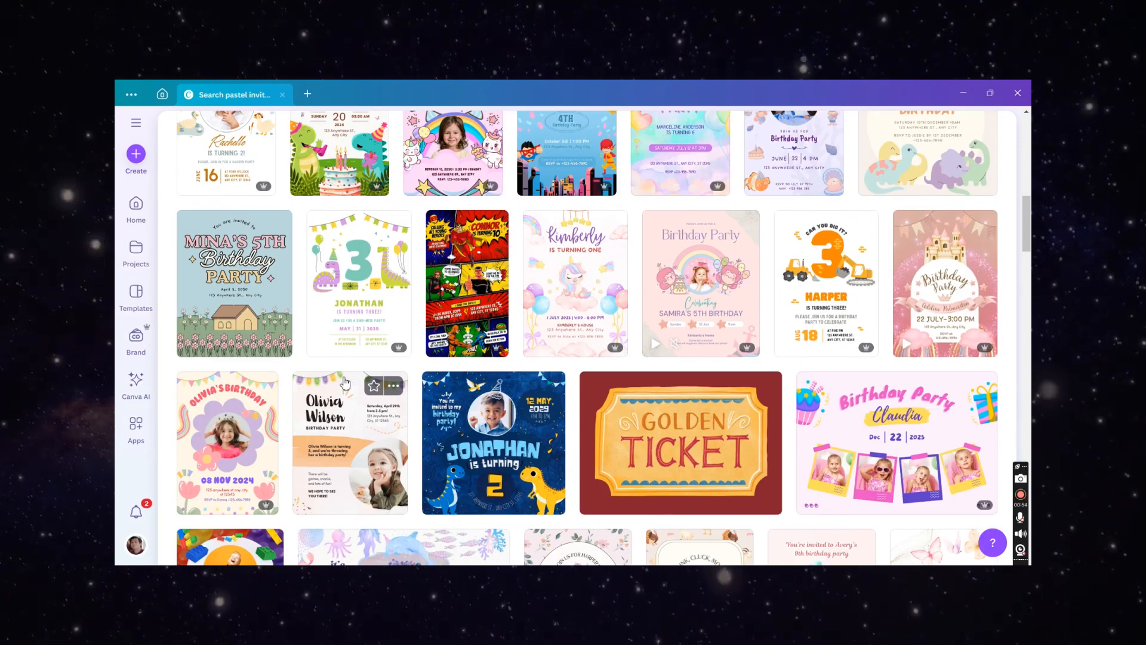
pyautogui.scroll(1, 345, 382)
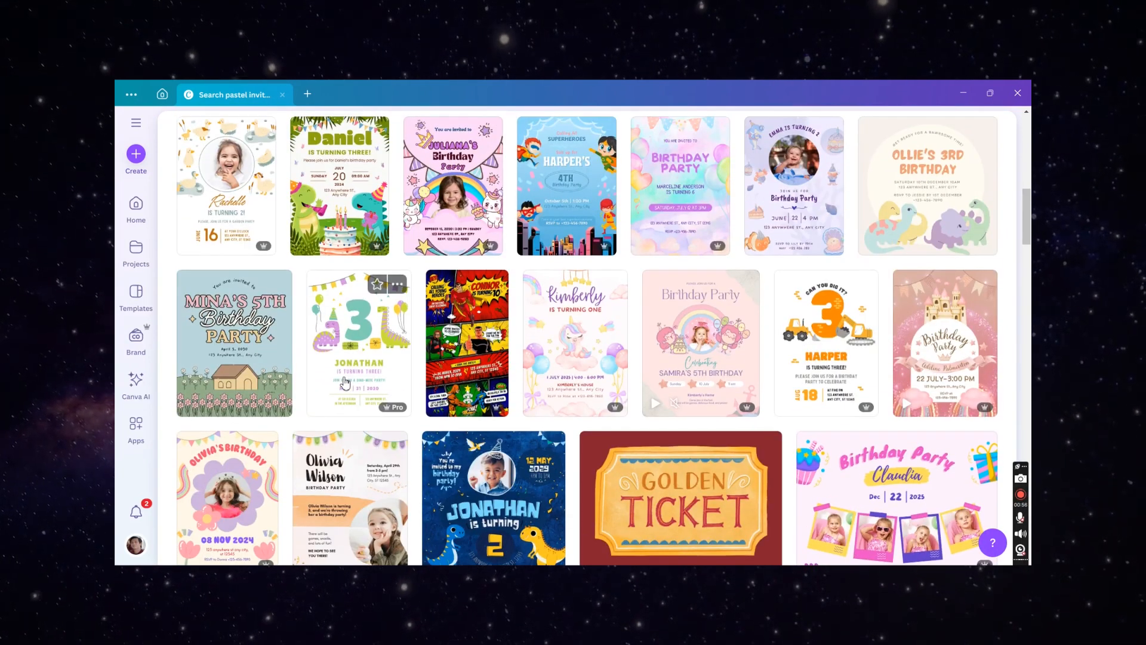
pyautogui.scroll(-3, 345, 382)
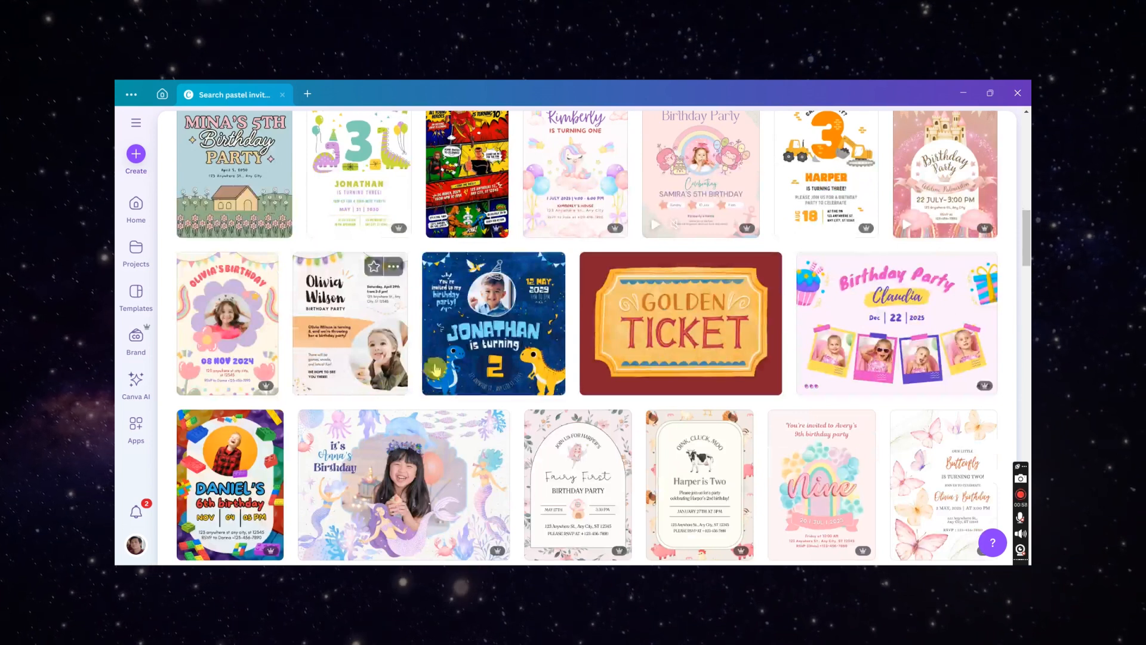
# - Open the Pastel Cute birthday Invitation template, preview its images, and start customizing it
pyautogui.click(221, 323)
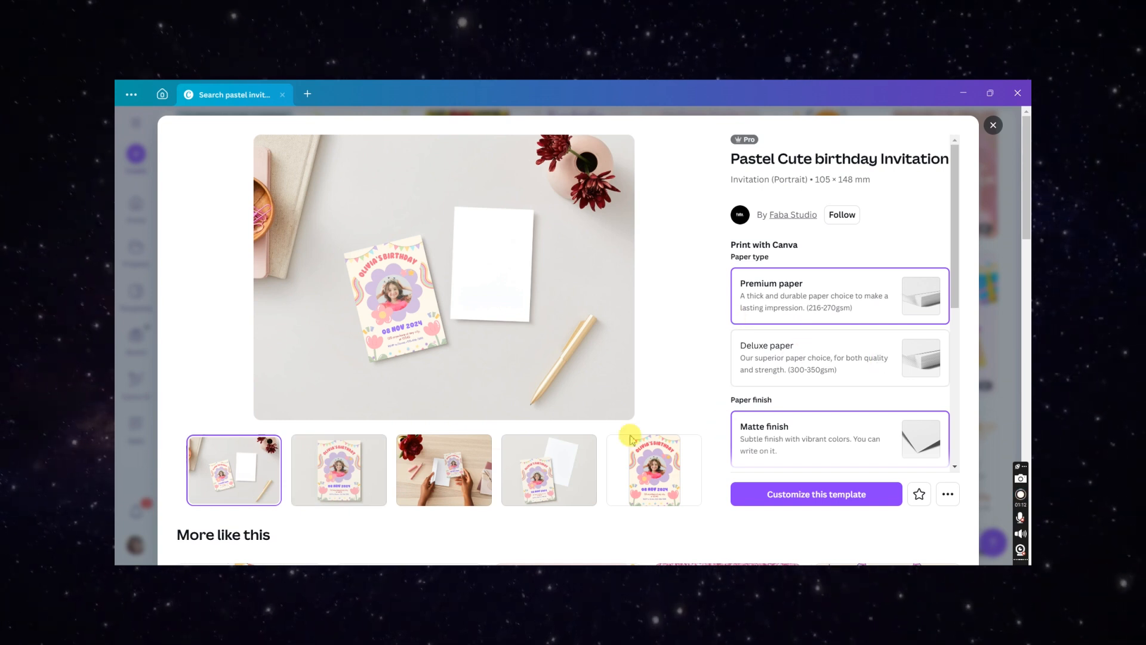
pyautogui.click(362, 465)
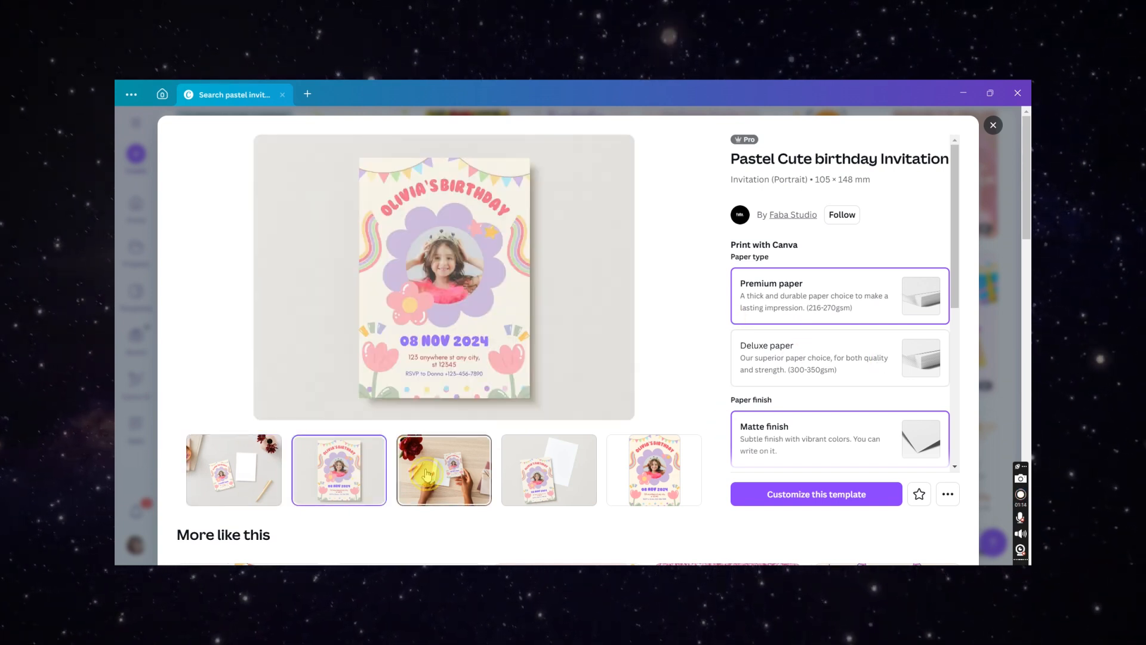
pyautogui.click(444, 470)
pyautogui.click(542, 471)
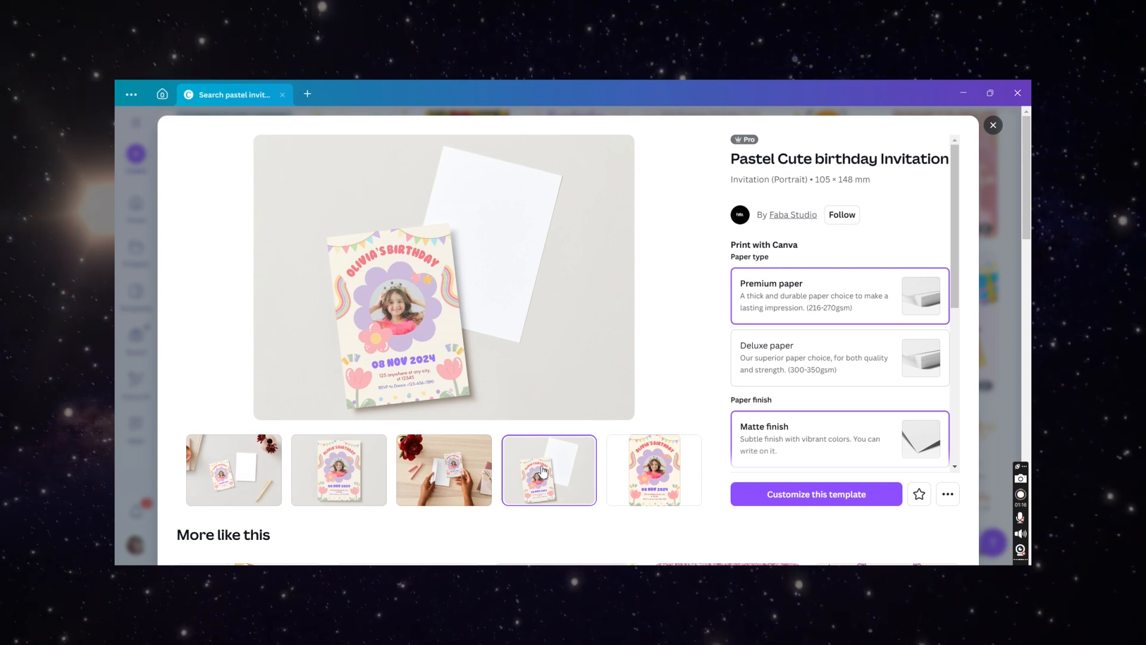
pyautogui.click(648, 471)
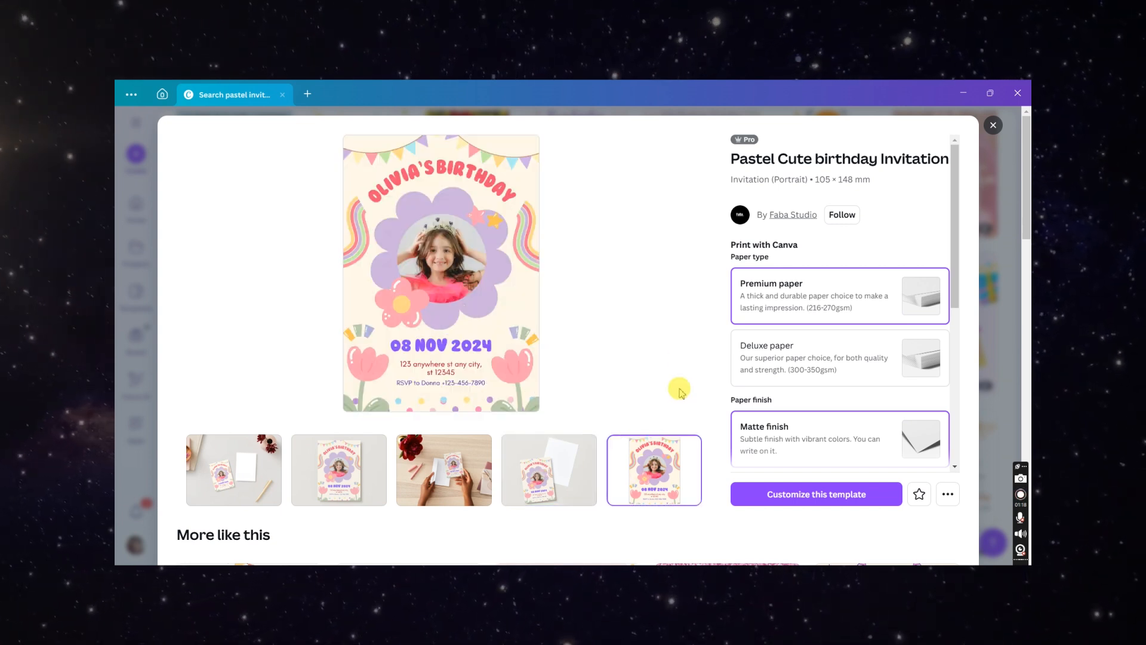
pyautogui.click(817, 498)
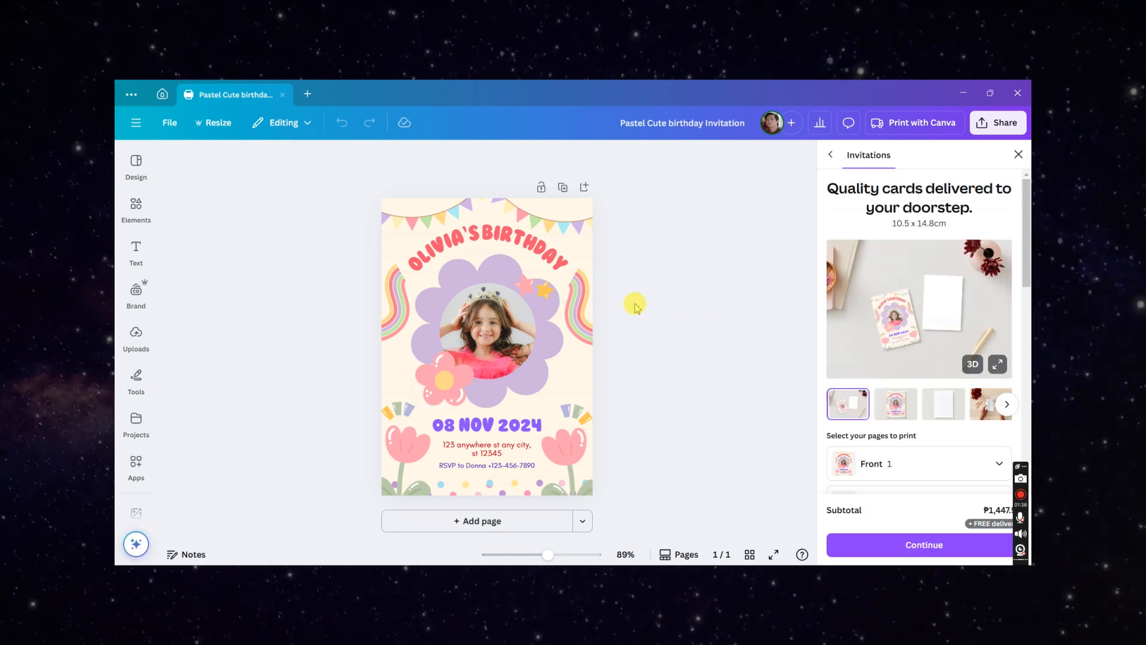
# - Select the invitation's background and open its colour options
pyautogui.click(488, 322)
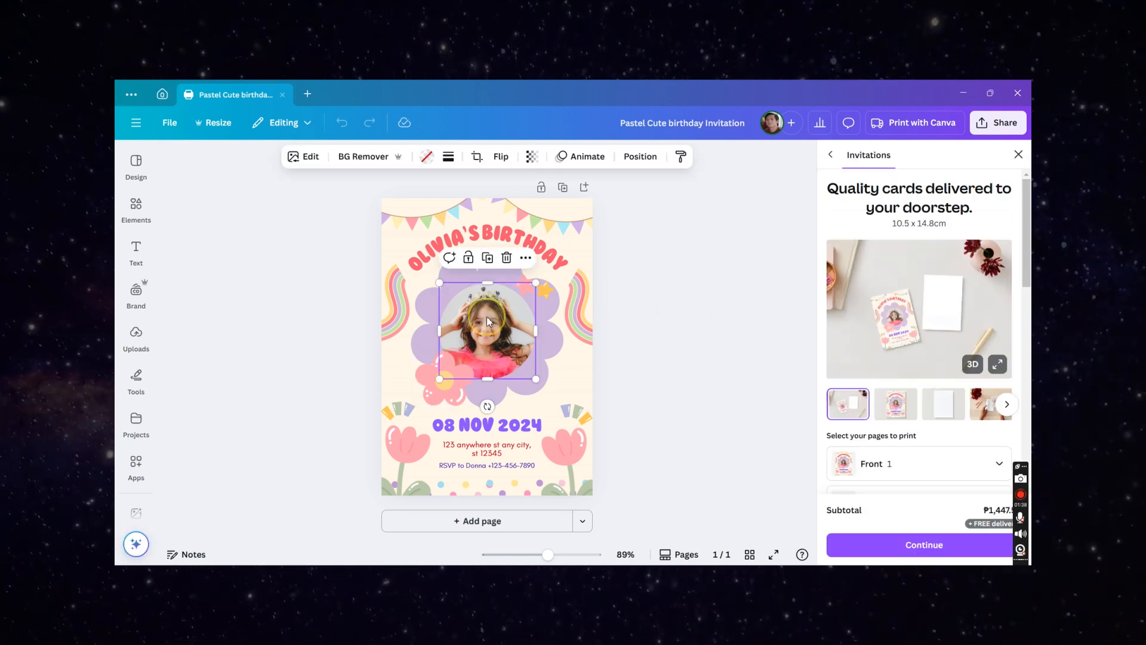
pyautogui.scroll(5, 488, 322)
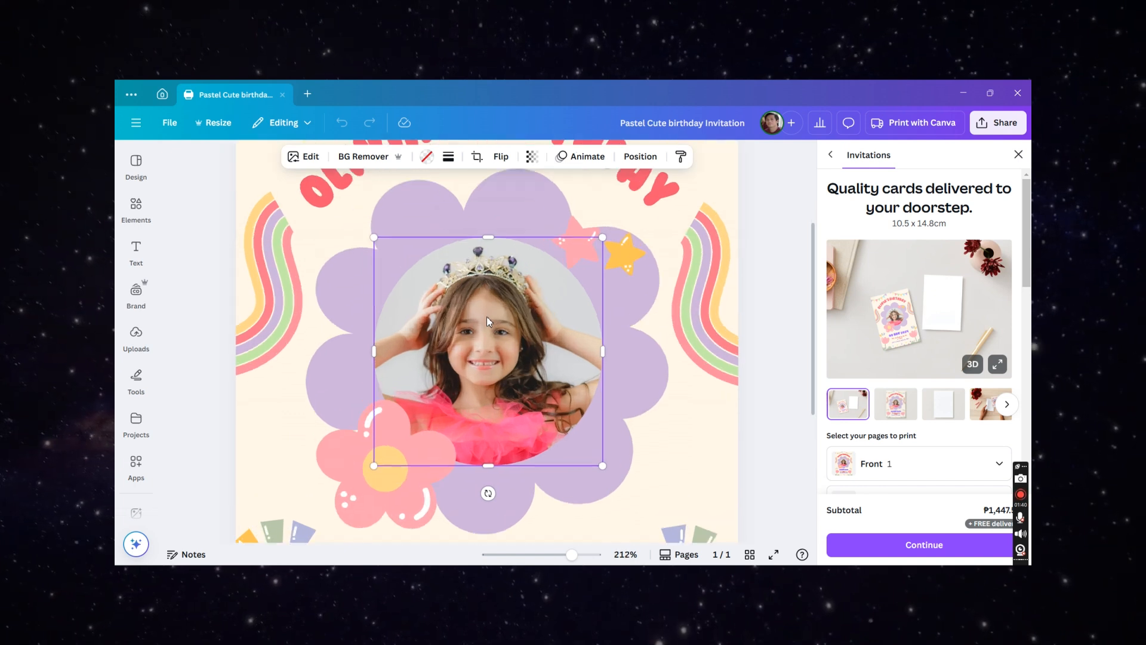
pyautogui.scroll(-2, 487, 321)
pyautogui.scroll(-2, 487, 322)
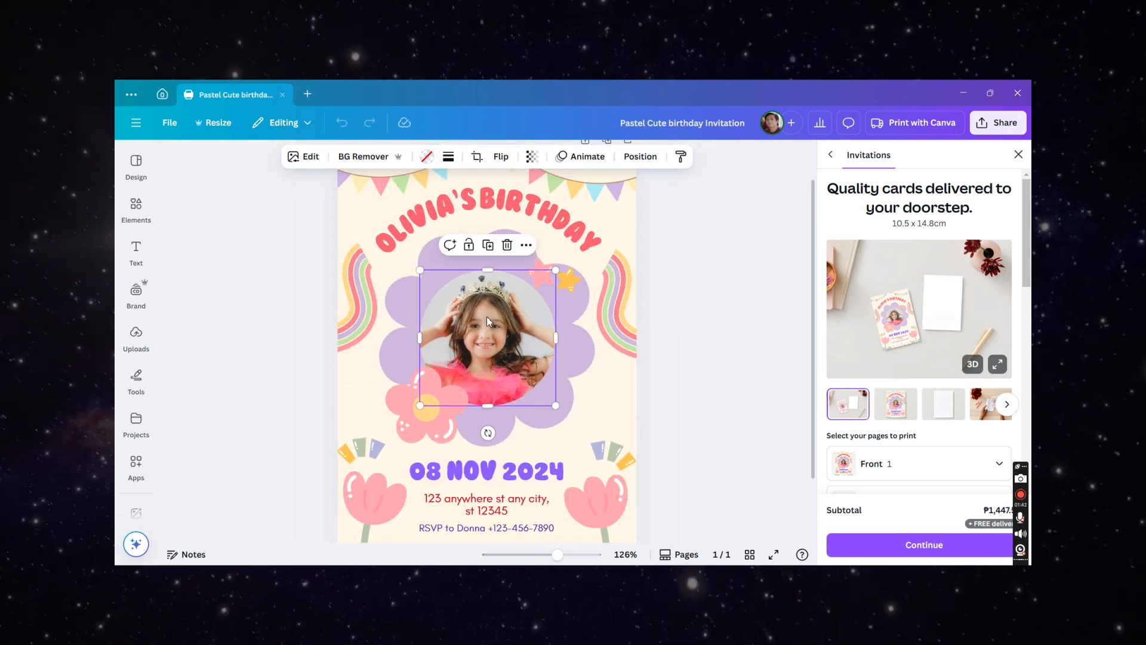
pyautogui.scroll(-1, 501, 357)
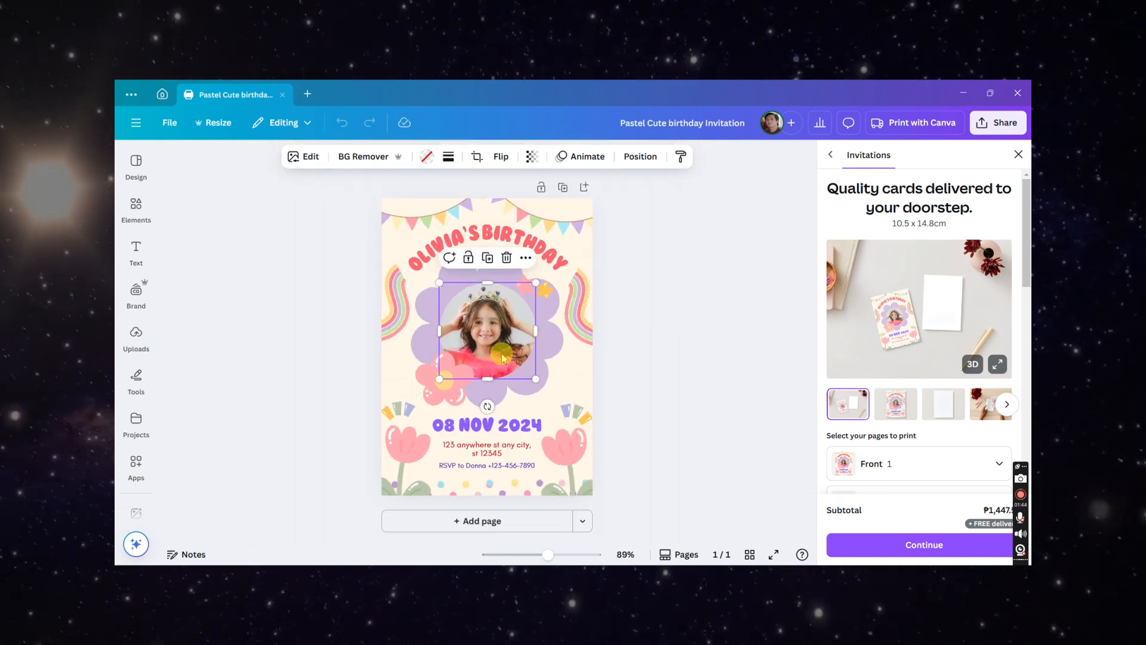
pyautogui.scroll(2, 502, 359)
pyautogui.click(612, 370)
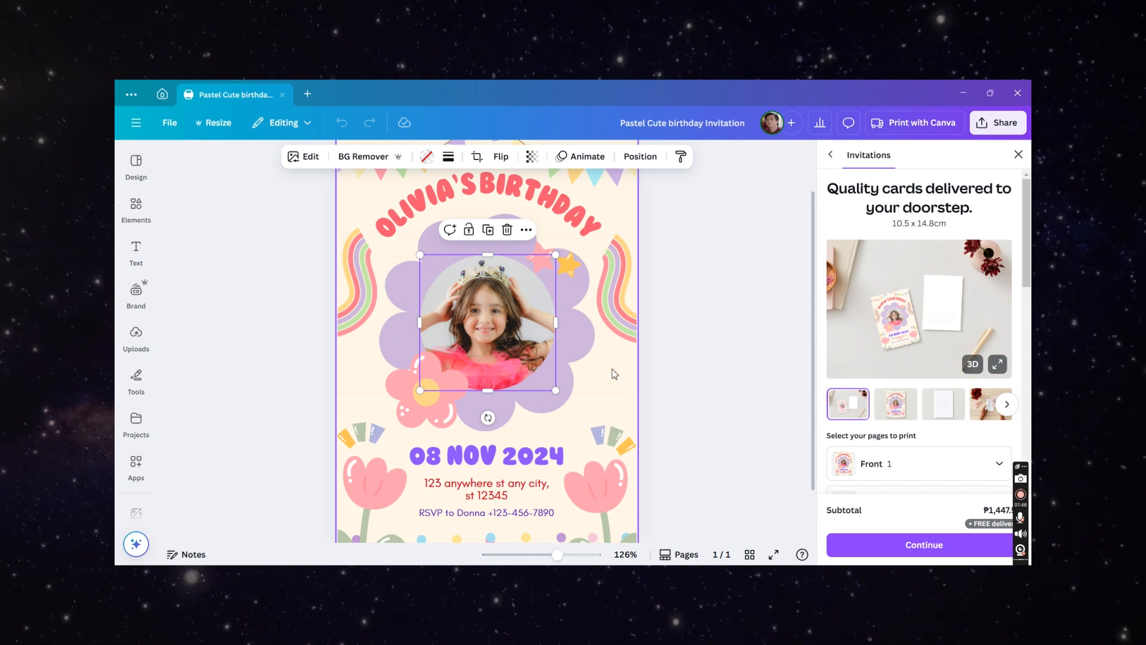
pyautogui.click(614, 373)
pyautogui.click(705, 373)
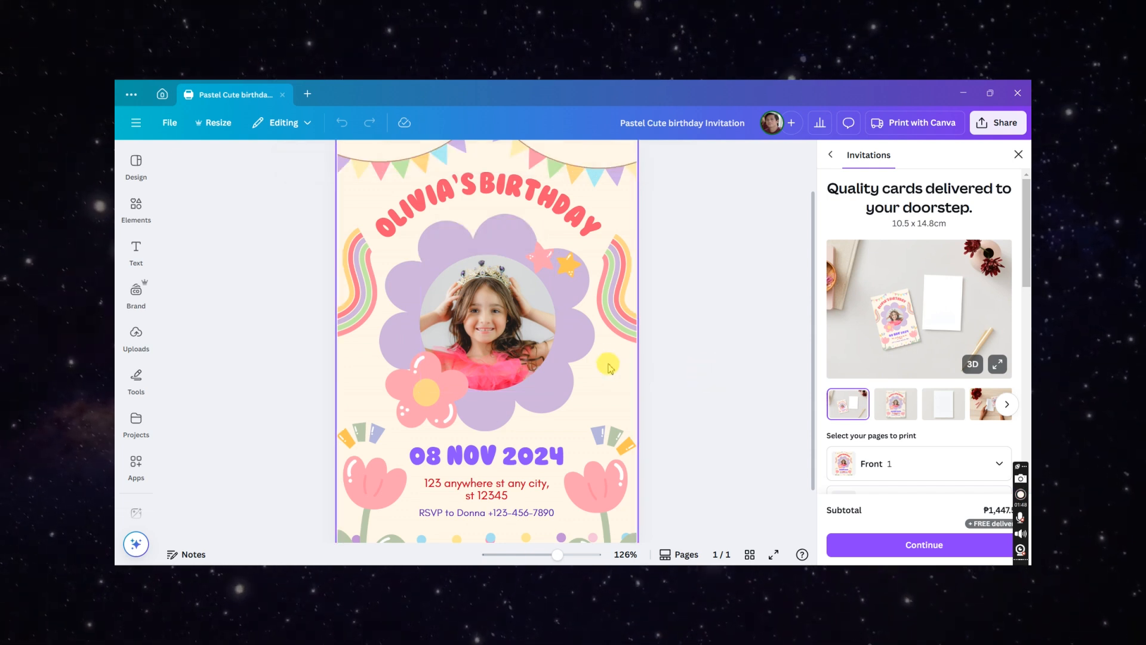
pyautogui.click(609, 364)
pyautogui.click(687, 374)
pyautogui.click(634, 380)
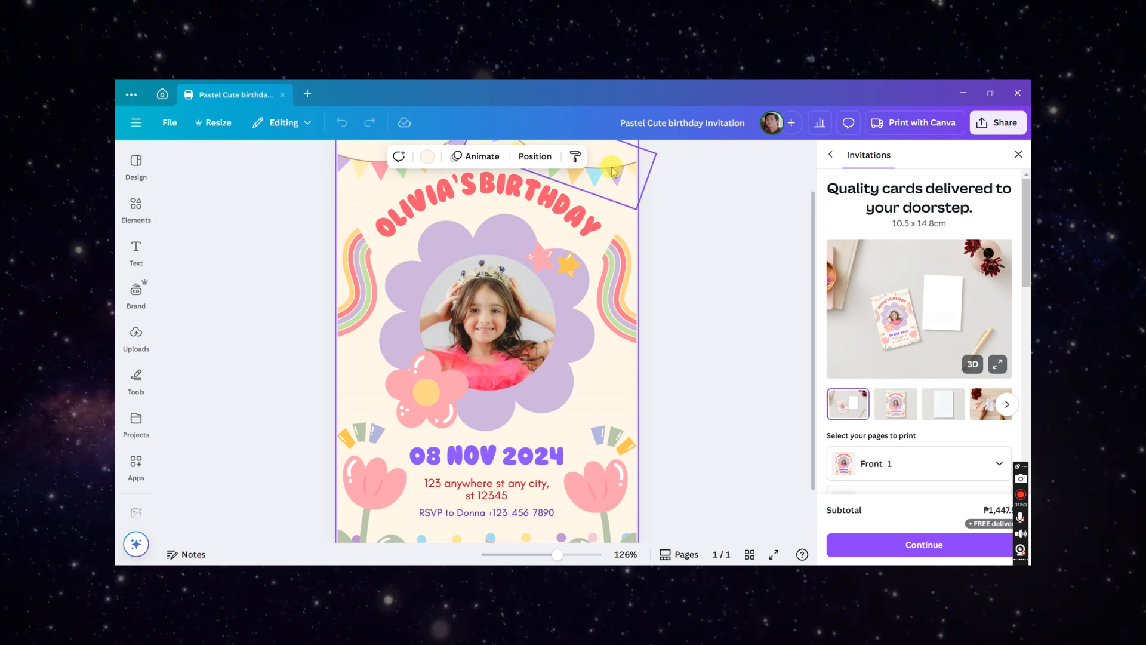
pyautogui.click(428, 157)
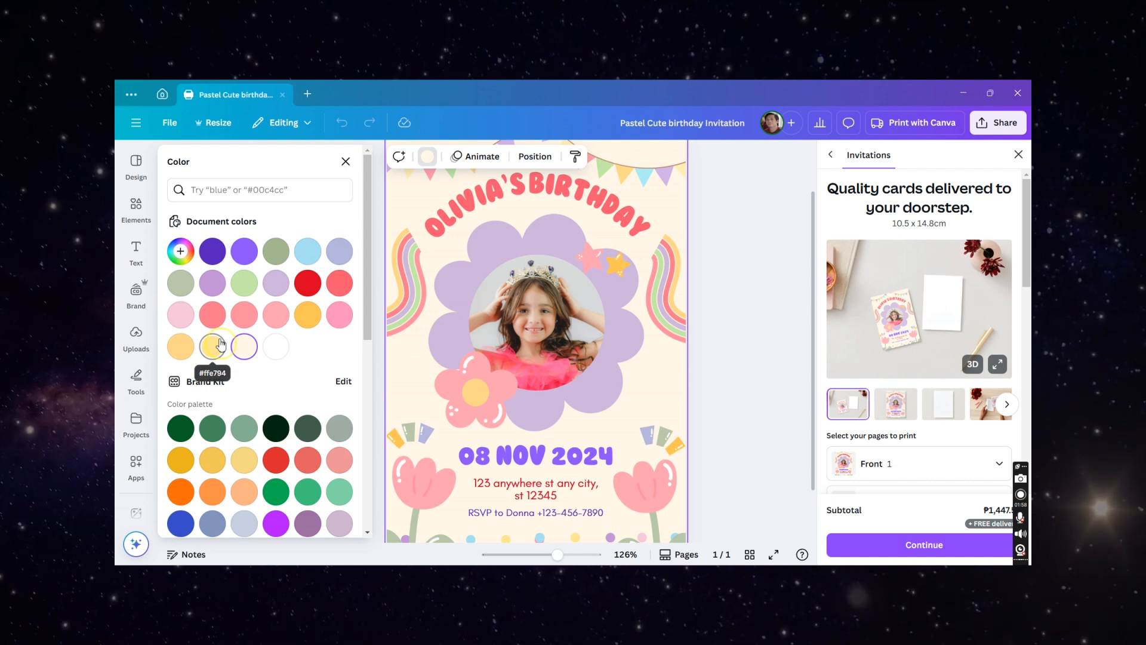
# - Try light yellow, orange, green and white backgrounds, then restore the original cream background colour
pyautogui.click(213, 346)
pyautogui.click(182, 351)
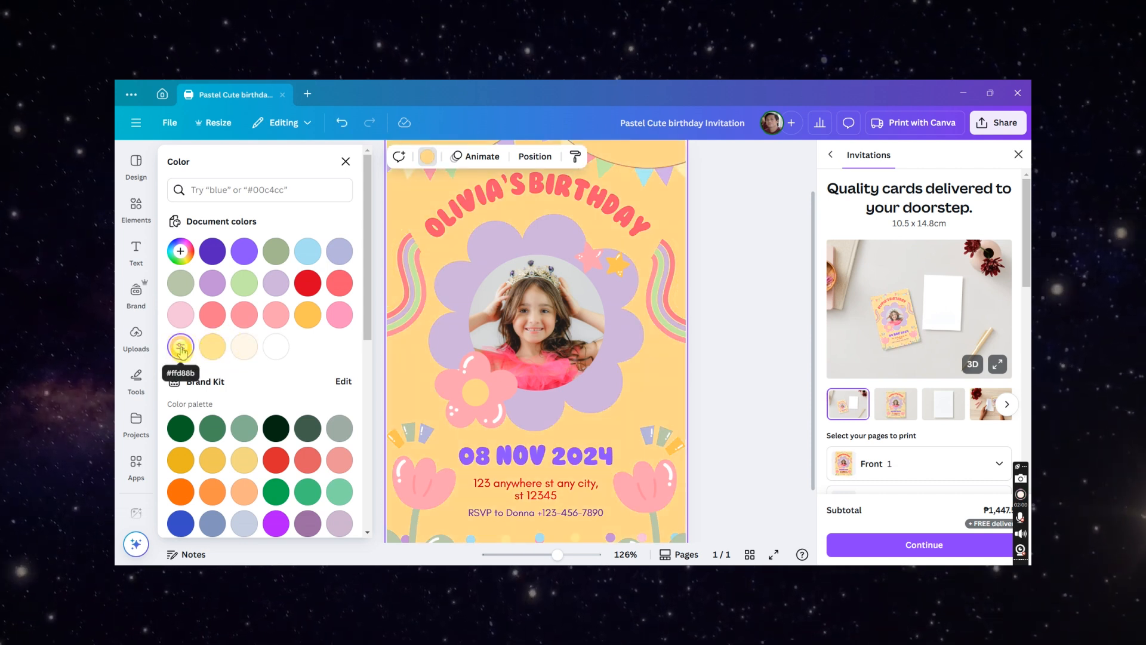
pyautogui.click(181, 316)
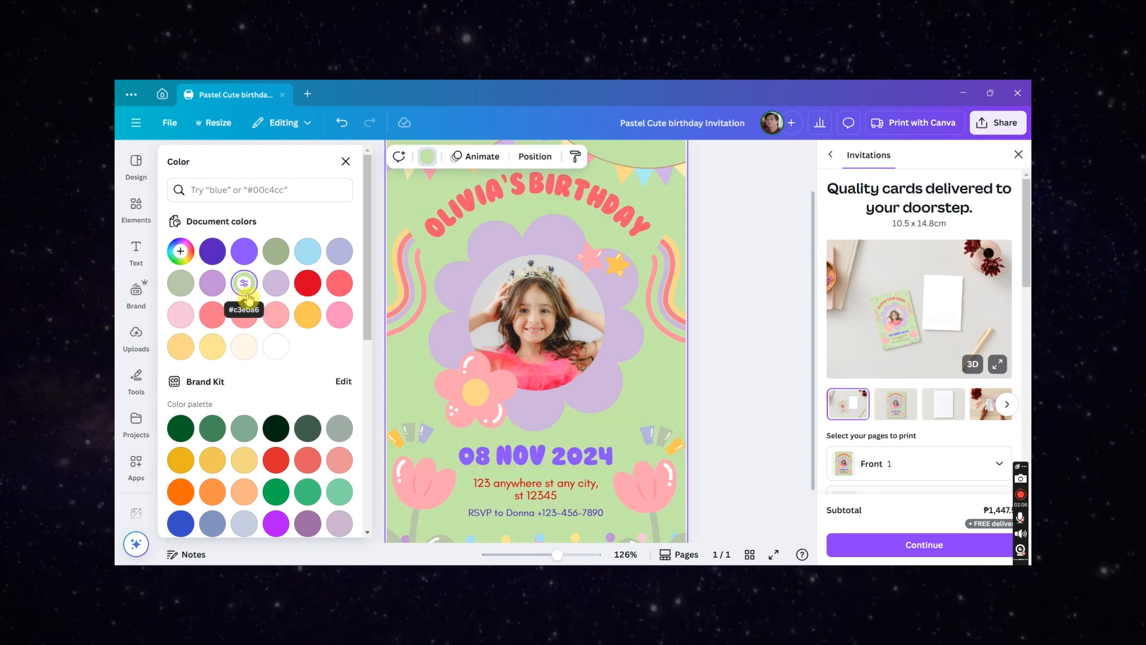
pyautogui.click(283, 352)
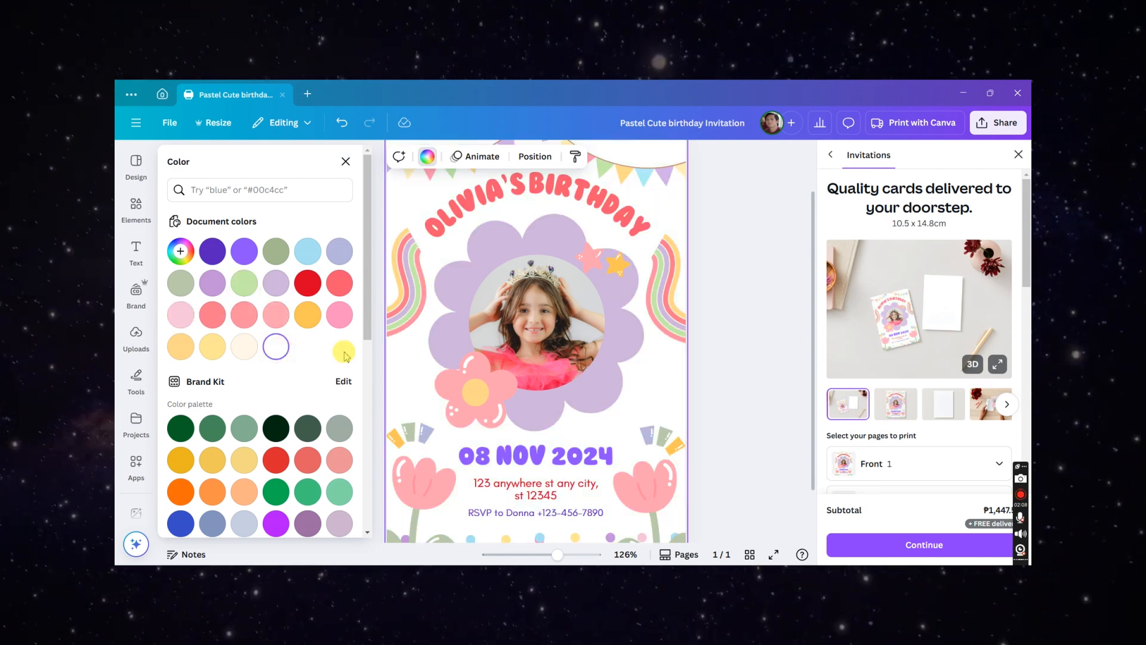
pyautogui.scroll(-5, 344, 353)
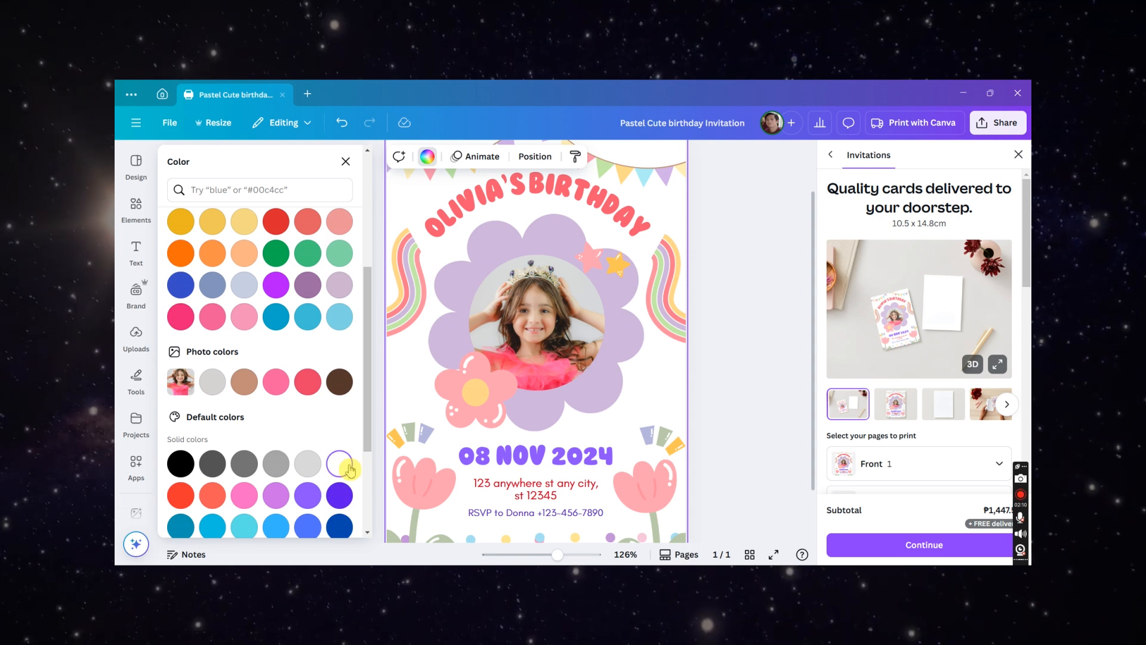
pyautogui.scroll(-2, 349, 465)
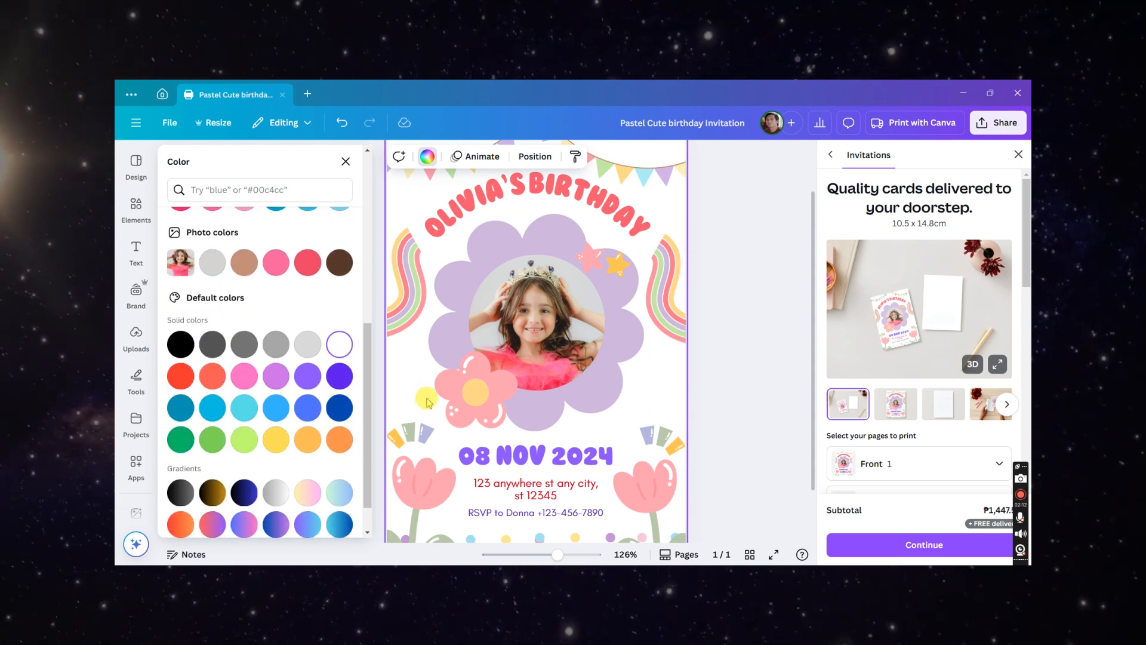
pyautogui.scroll(1, 456, 394)
pyautogui.scroll(3, 316, 341)
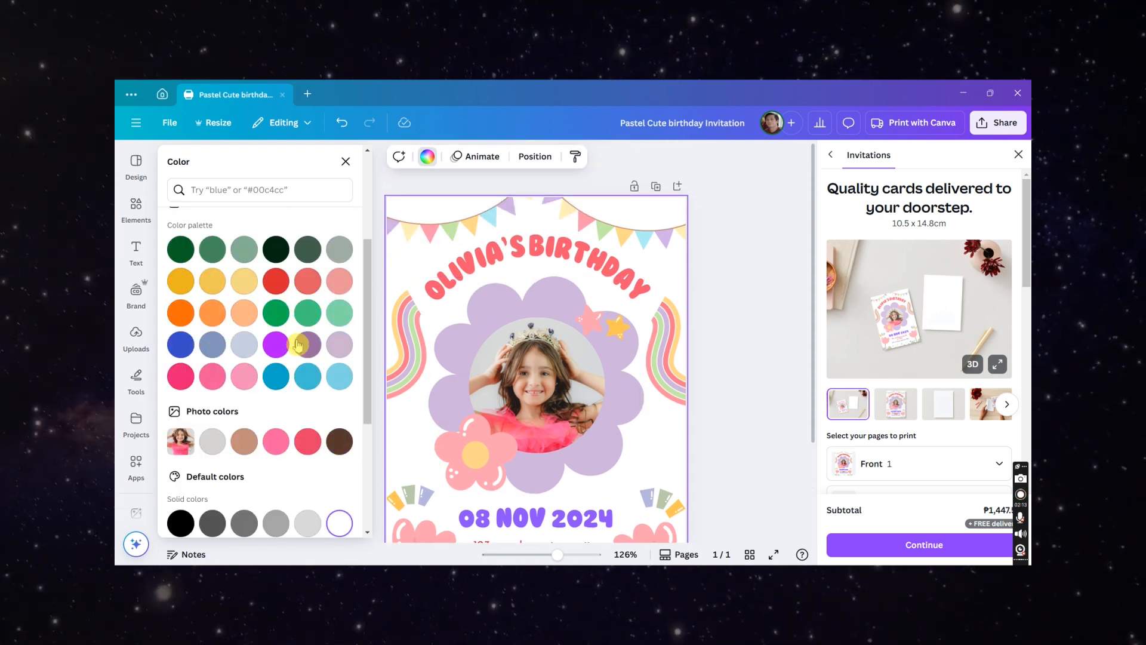
pyautogui.scroll(-2, 251, 352)
pyautogui.scroll(5, 249, 352)
pyautogui.click(245, 351)
# - Select the bunting garlands along the top edge of the card
pyautogui.scroll(-3, 562, 364)
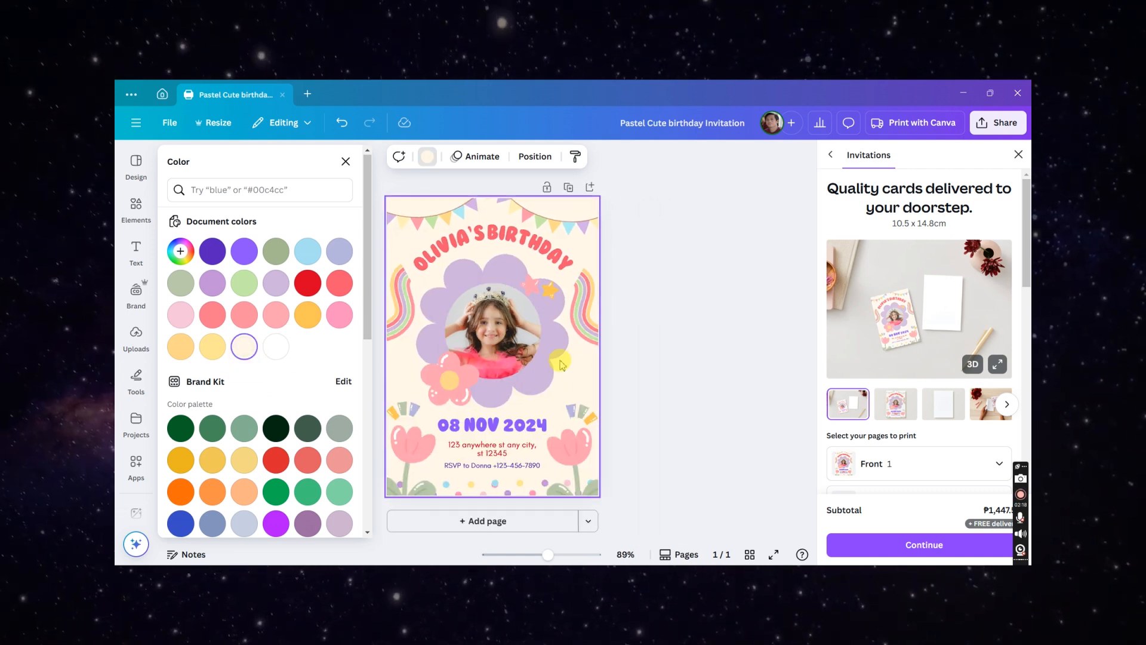
pyautogui.scroll(2, 512, 354)
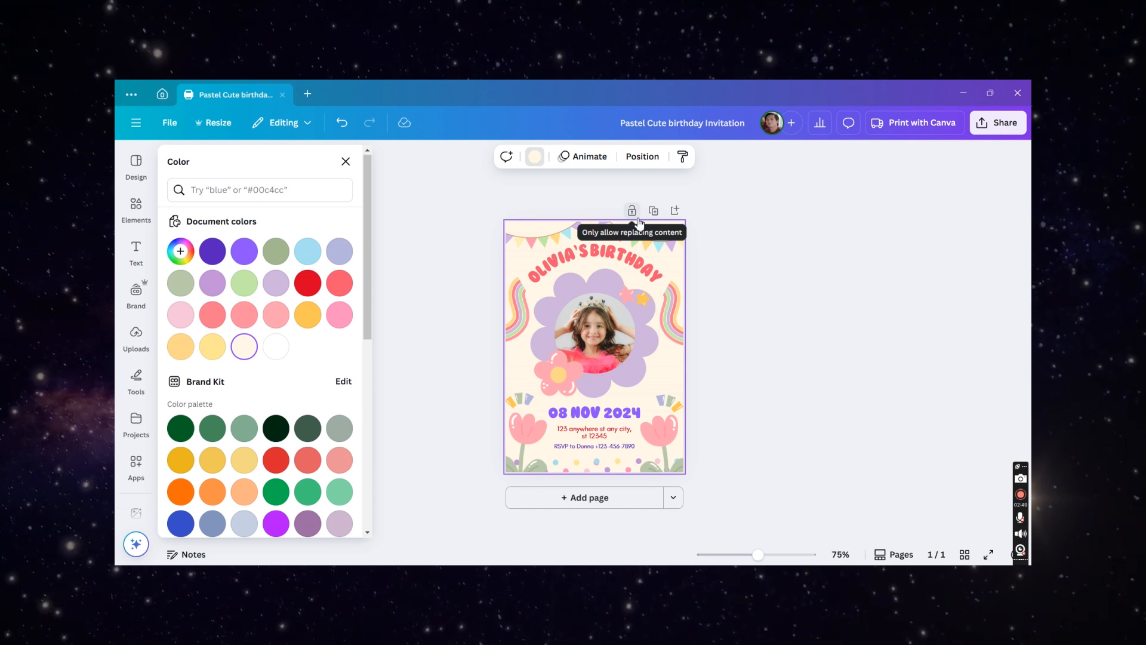
pyautogui.scroll(3, 639, 223)
pyautogui.scroll(-2, 543, 200)
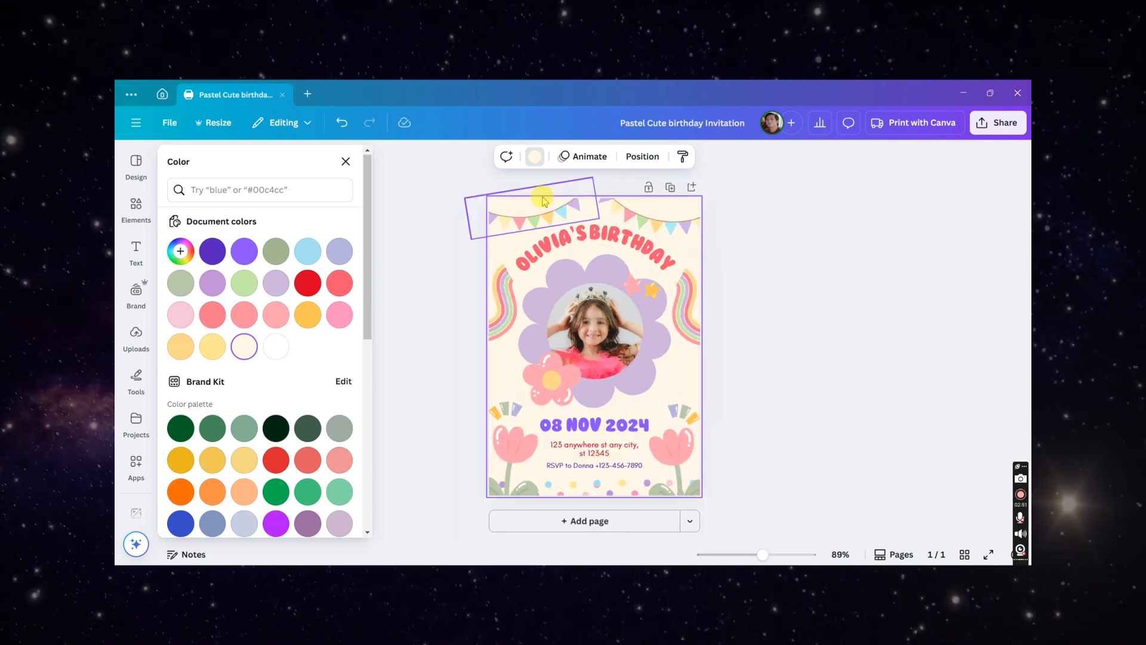
pyautogui.click(524, 203)
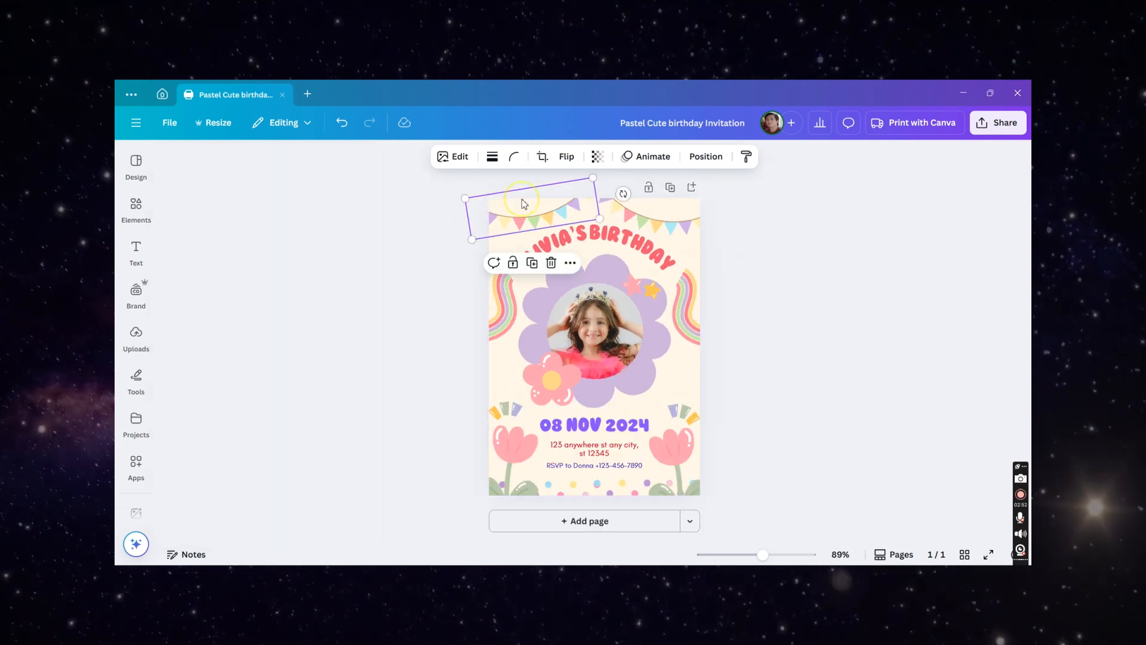
pyautogui.click(675, 221)
# - Search the elements library for "banners for birthday"
pyautogui.click(133, 208)
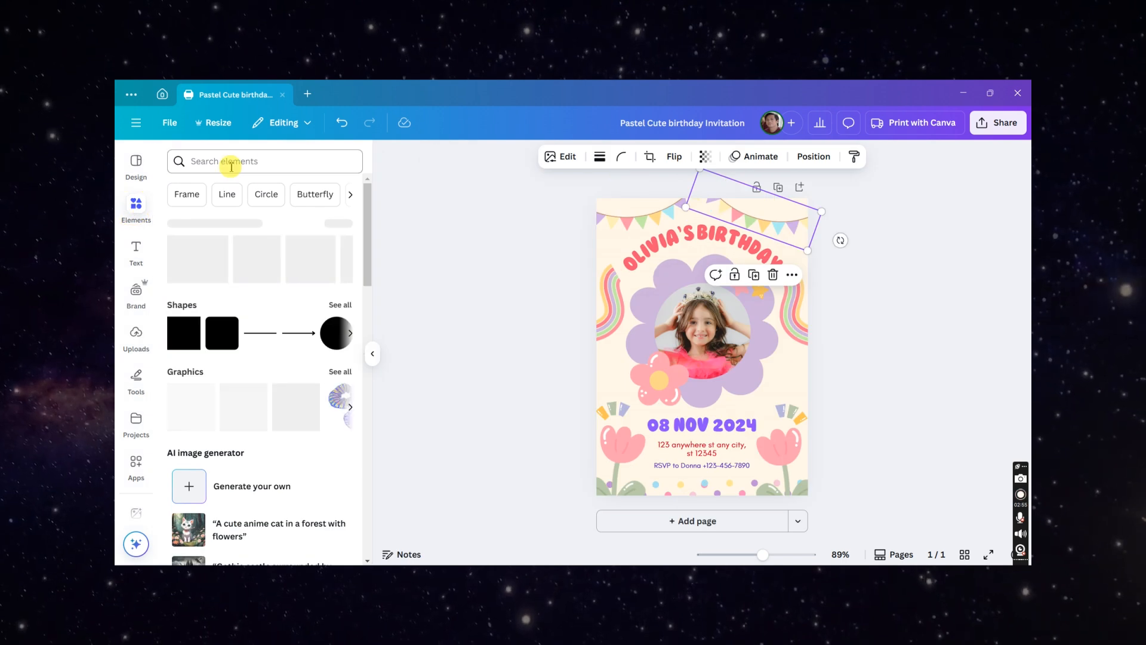
pyautogui.click(230, 167)
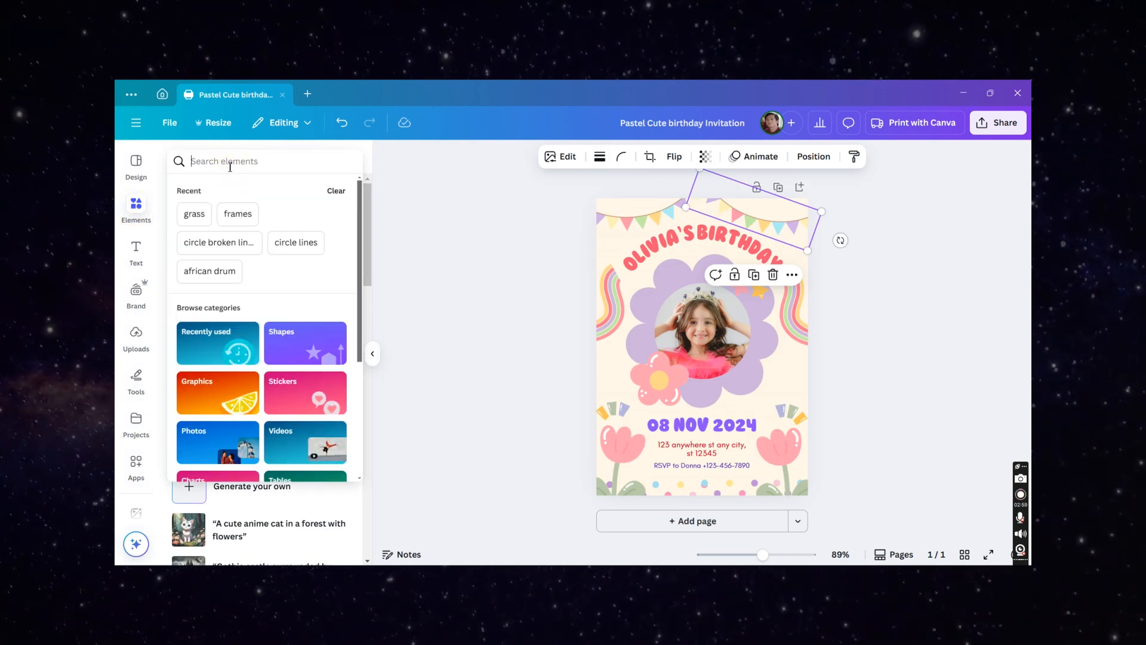
pyautogui.write('banners for birthday')
pyautogui.press('Return')
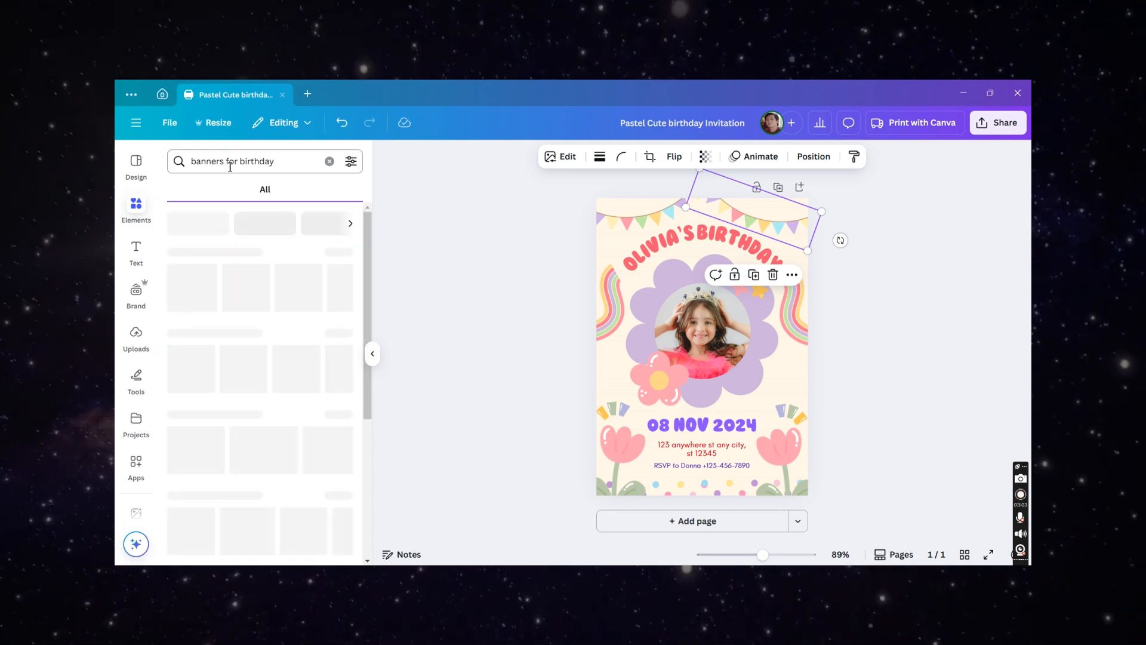
# - Browse the banner search results across the Graphics, Photos, Frames, Videos and Audio categories
pyautogui.click(339, 258)
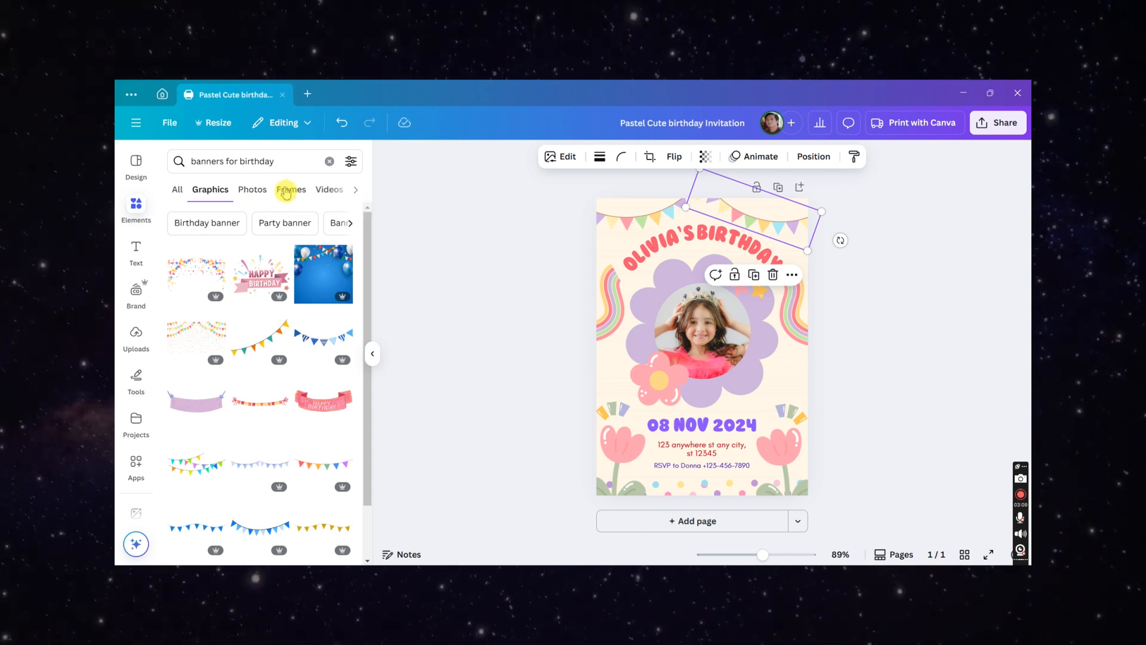
pyautogui.click(250, 191)
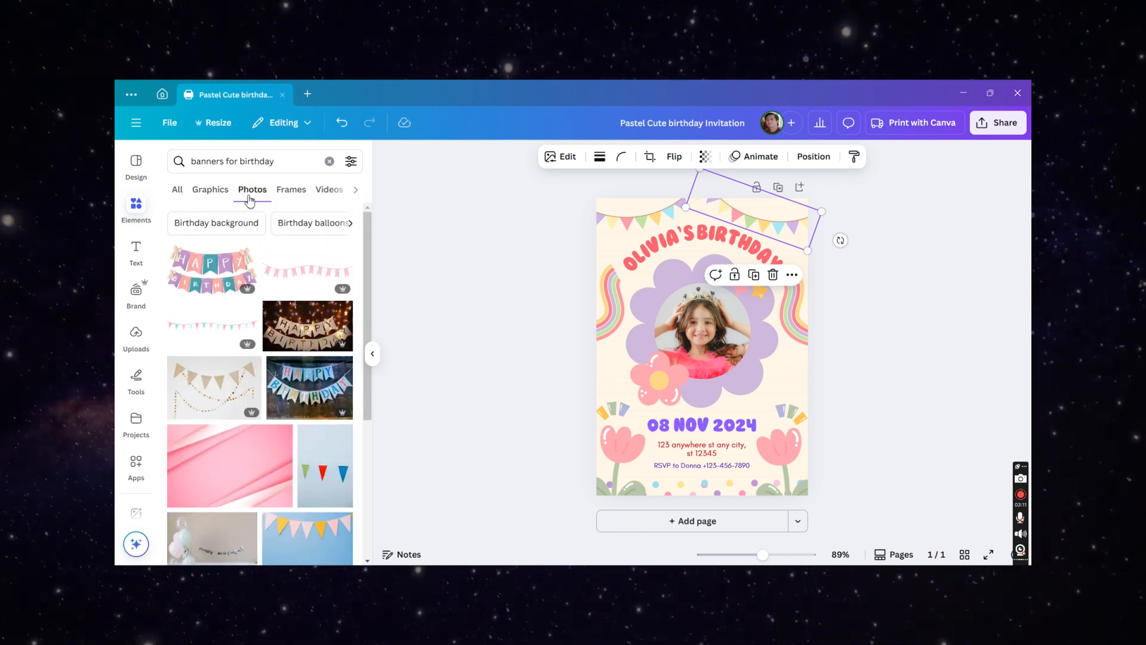
pyautogui.click(286, 158)
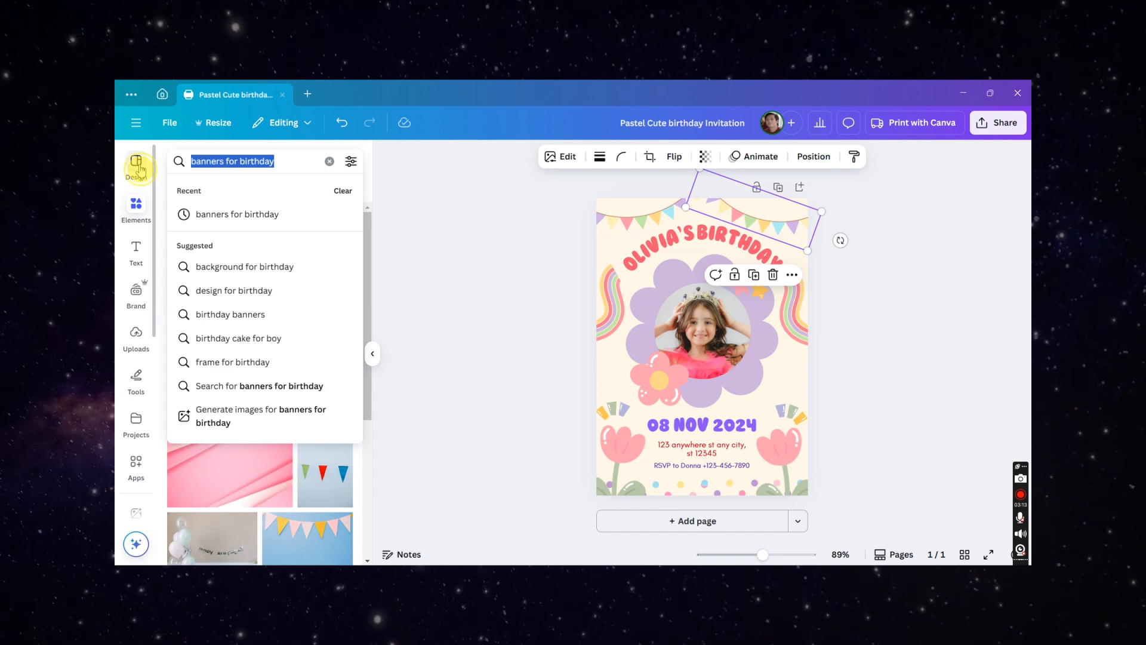
pyautogui.click(184, 175)
pyautogui.click(236, 216)
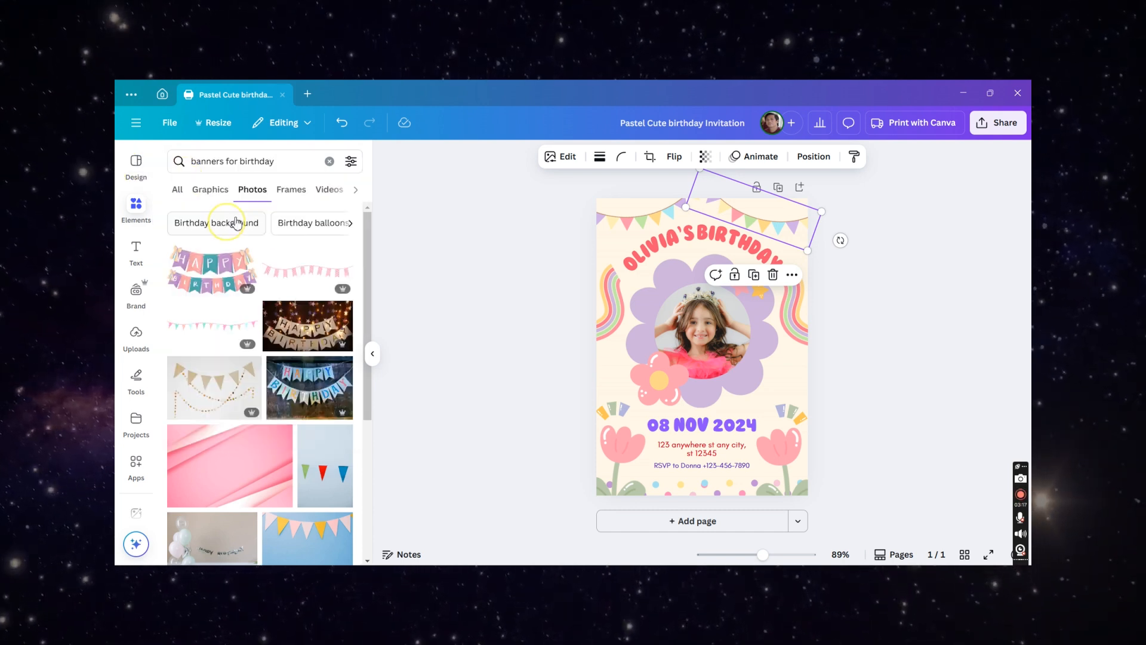
pyautogui.click(293, 191)
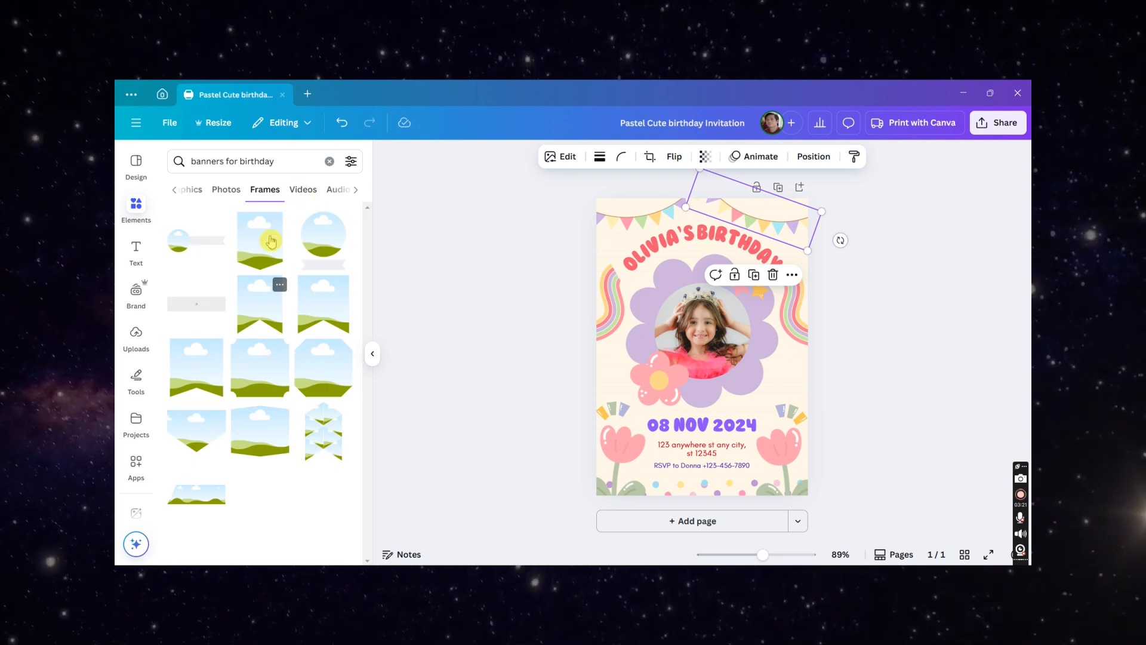
pyautogui.click(301, 188)
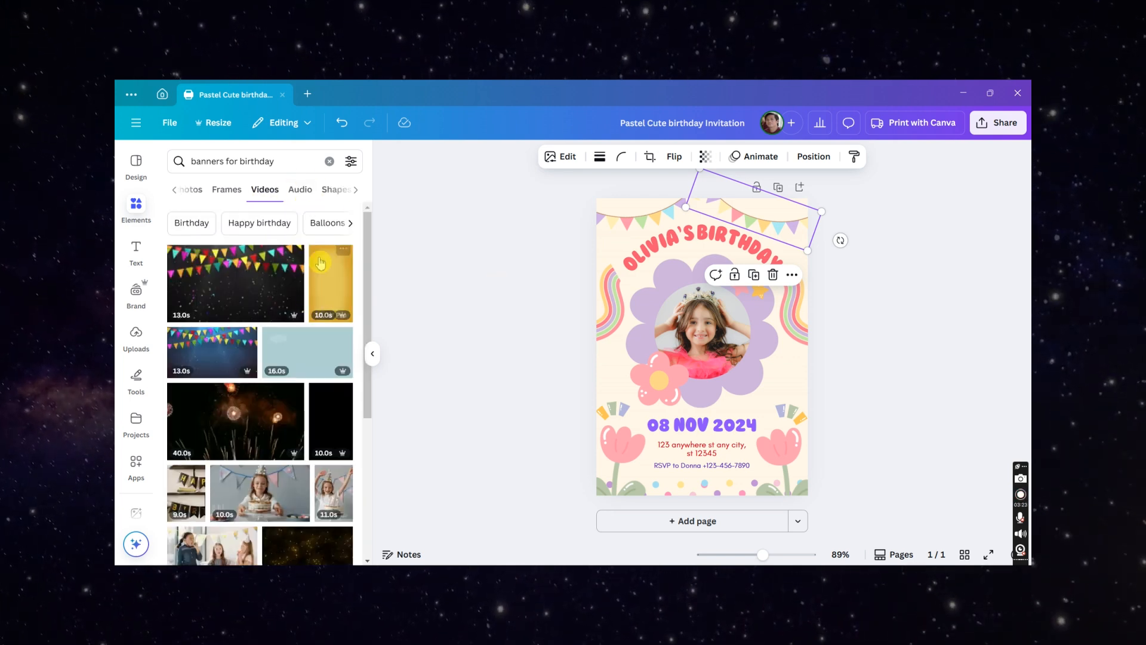
pyautogui.click(305, 194)
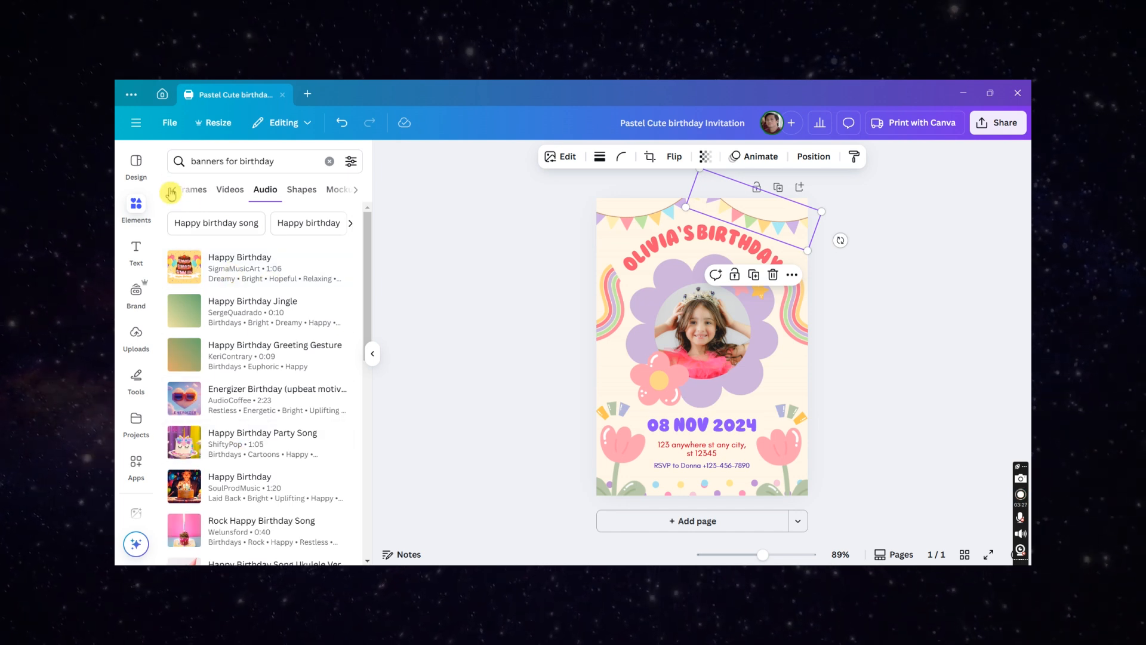
pyautogui.click(189, 195)
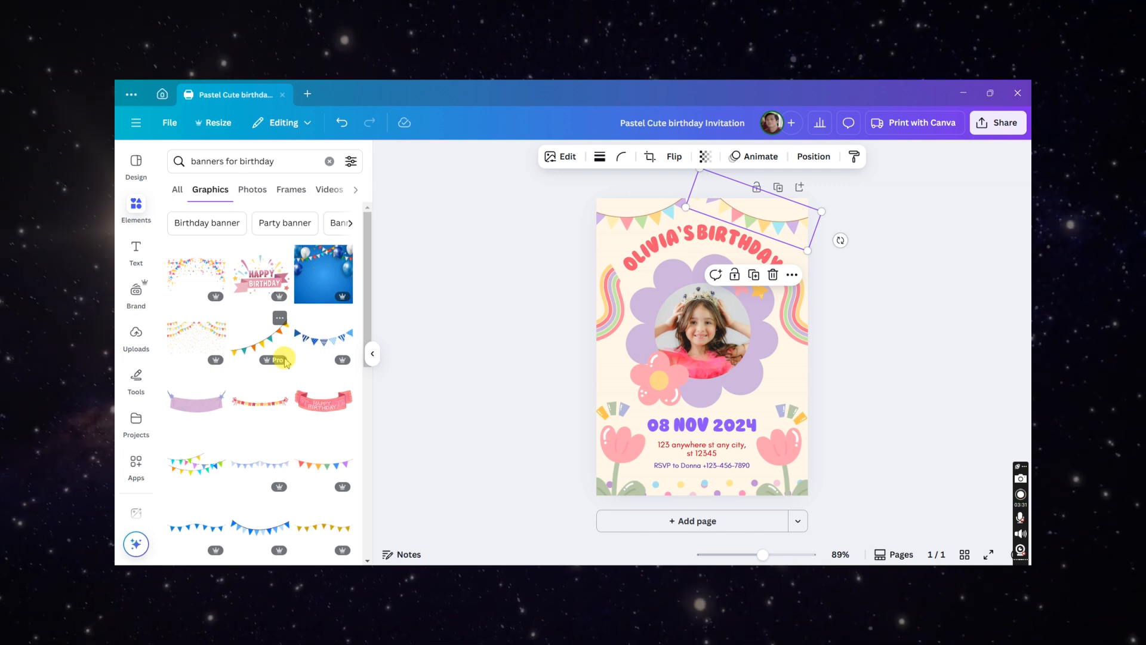
# - Refine the element search to "banners for birthday pastel"
pyautogui.scroll(-1, 285, 362)
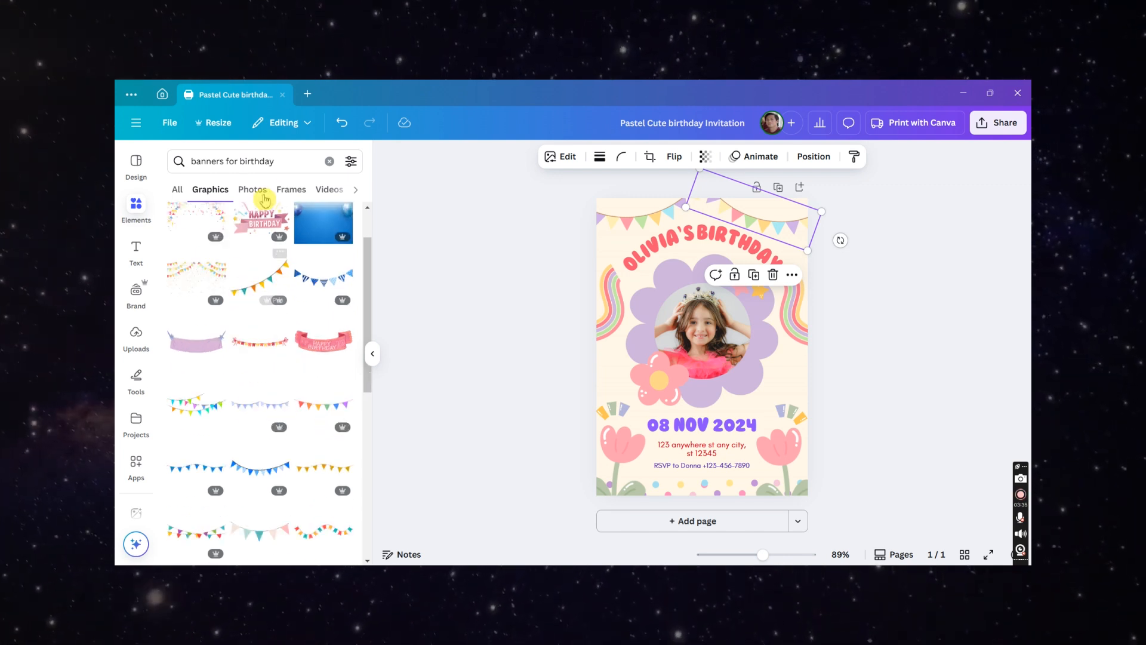
pyautogui.click(277, 161)
pyautogui.press('End')
pyautogui.write('past')
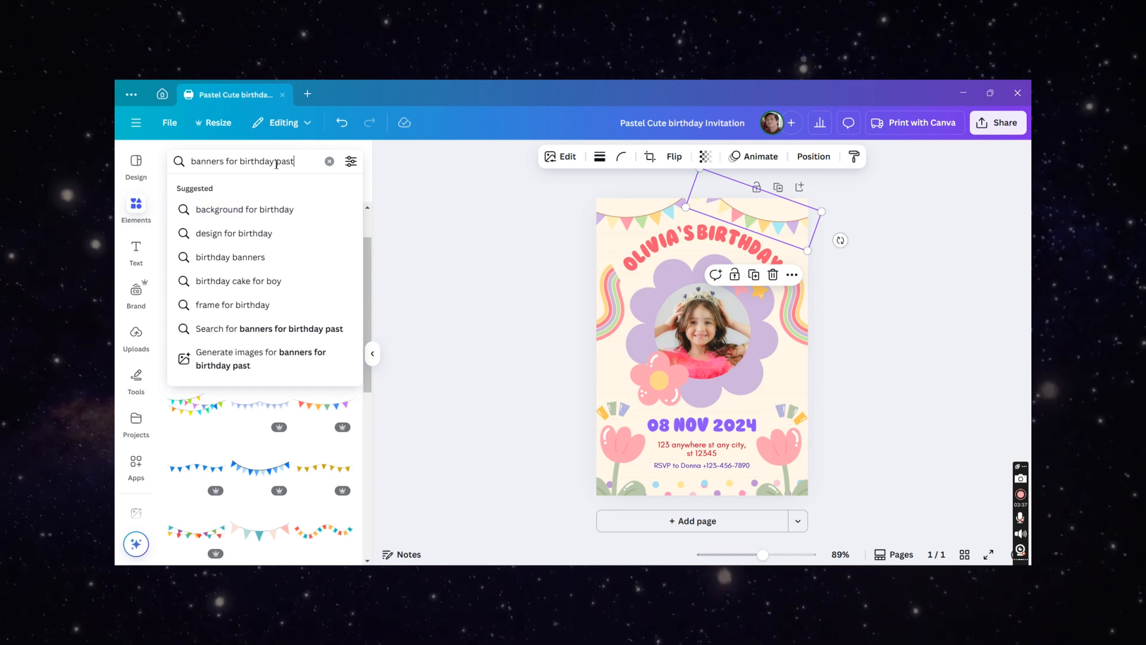
pyautogui.write('el')
pyautogui.press('Return')
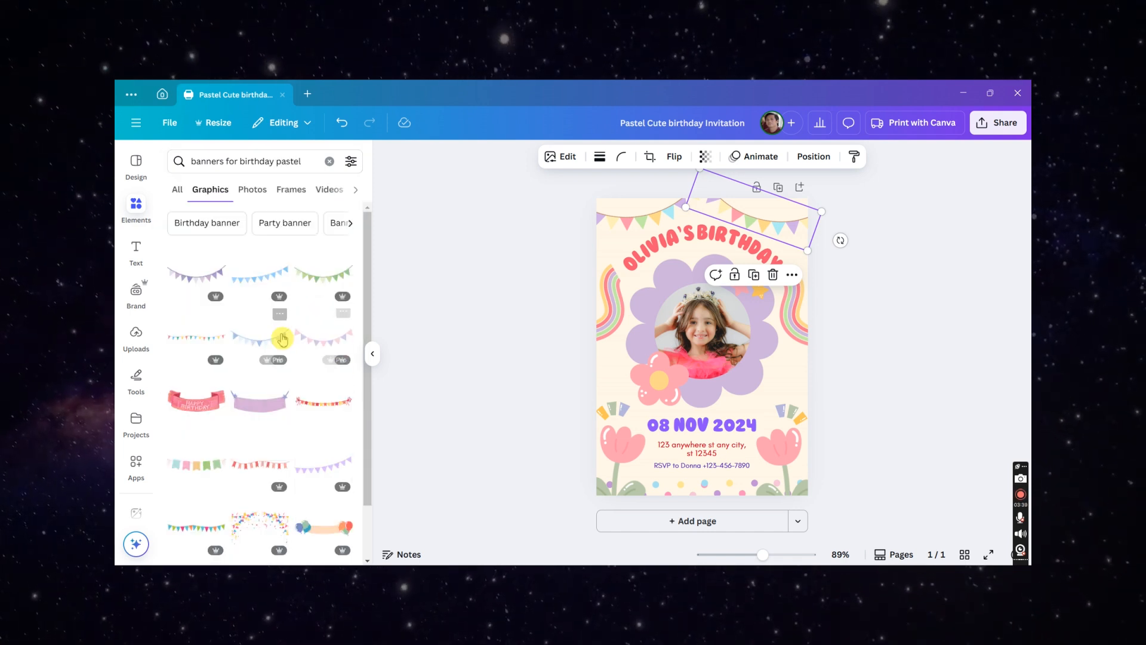
# - Add a pastel bunting graphic from the results and move it up to the card's top edge
pyautogui.scroll(-1, 281, 335)
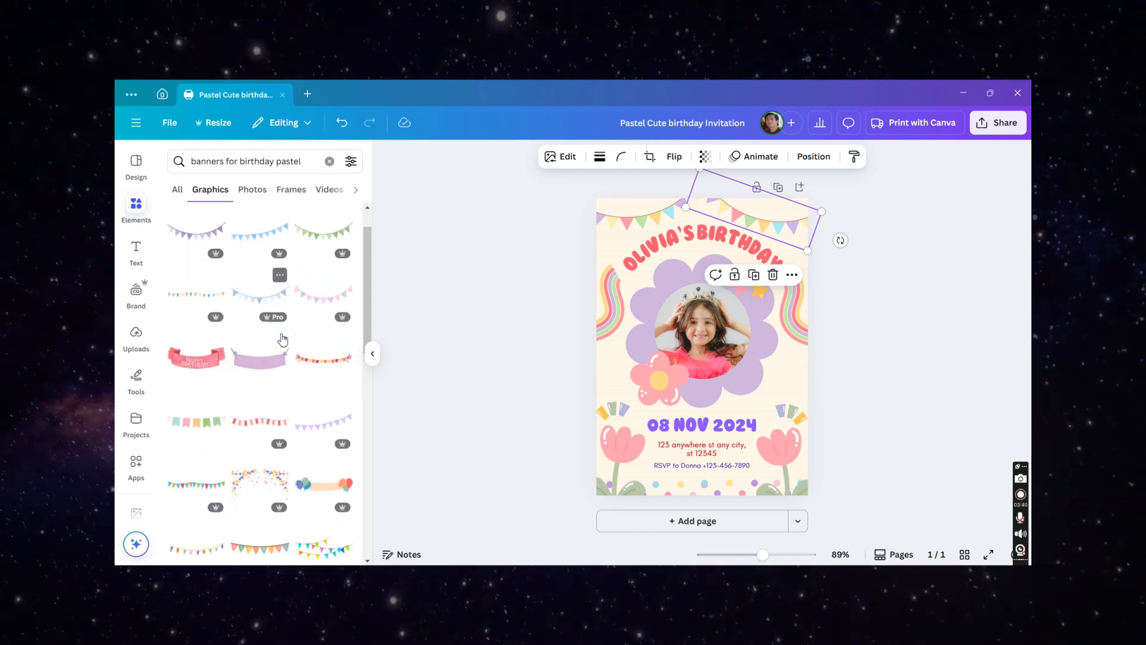
pyautogui.click(330, 291)
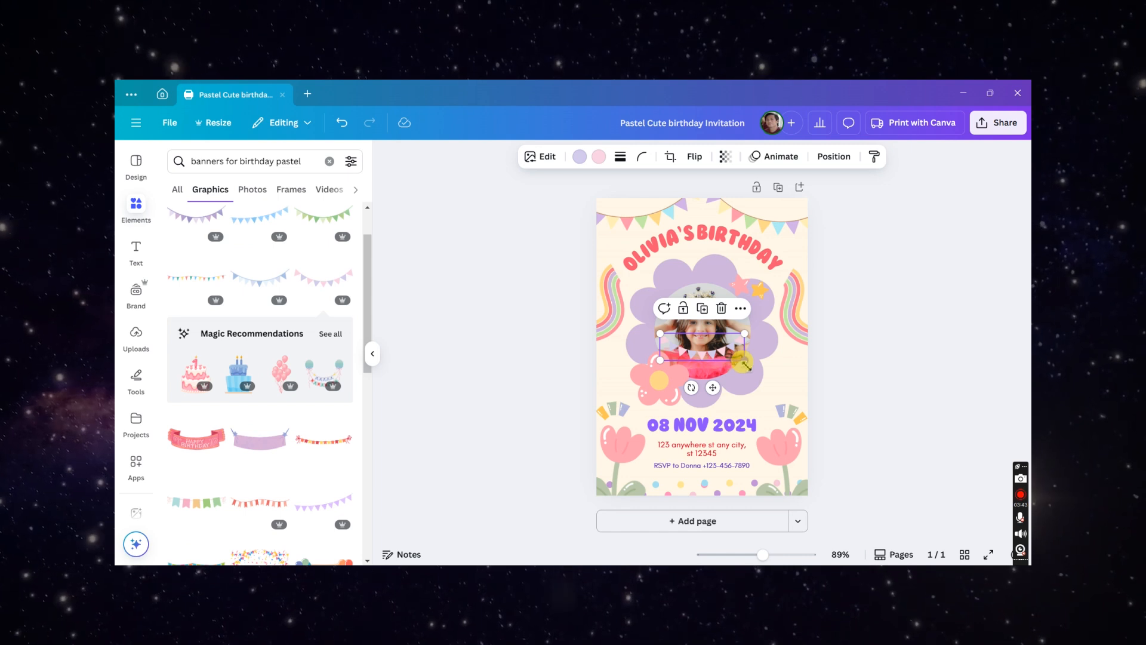
pyautogui.moveTo(744, 363); pyautogui.dragTo(741, 216)
pyautogui.click(836, 280)
# - Position the pastel bunting in the card's top-left corner and rotate it slightly
pyautogui.scroll(1, 791, 254)
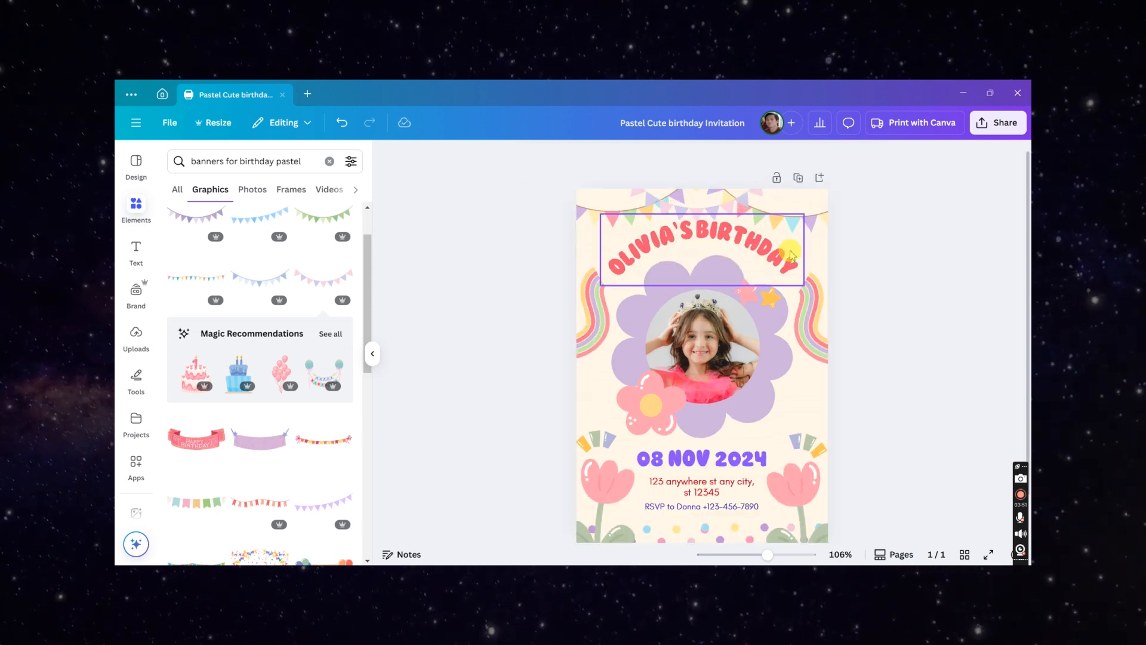
pyautogui.scroll(1, 791, 254)
pyautogui.moveTo(713, 200); pyautogui.dragTo(561, 206)
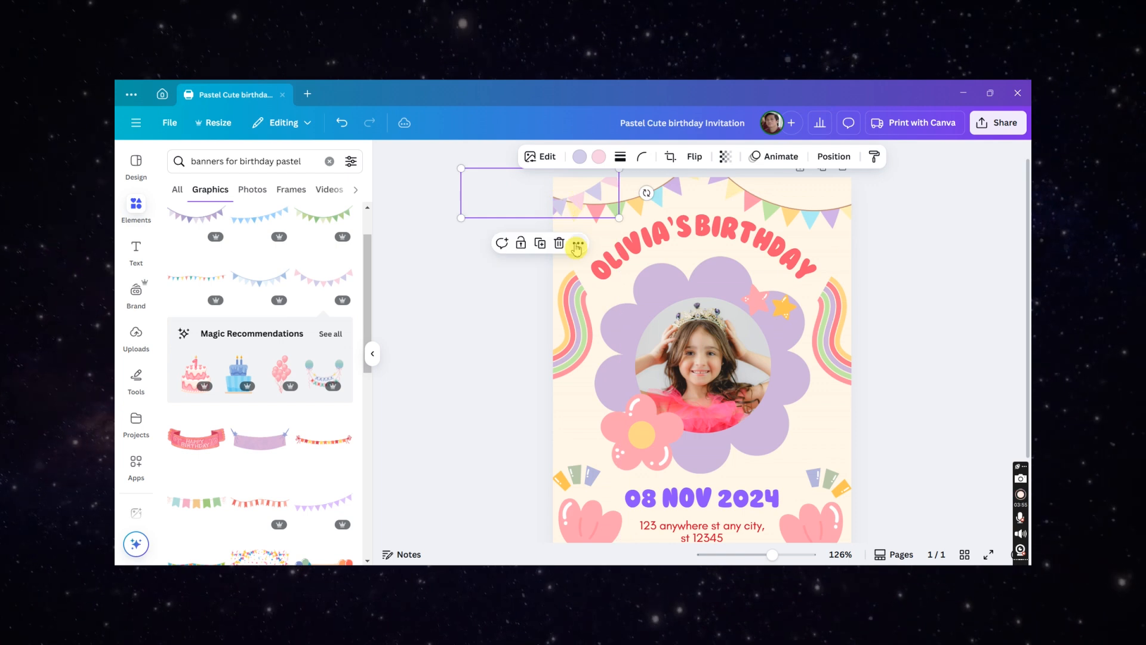
pyautogui.moveTo(644, 193); pyautogui.dragTo(635, 166)
pyautogui.click(876, 285)
# - Move a pastel bunting to the card's top-right area and tilt it to follow the corner
pyautogui.click(591, 213)
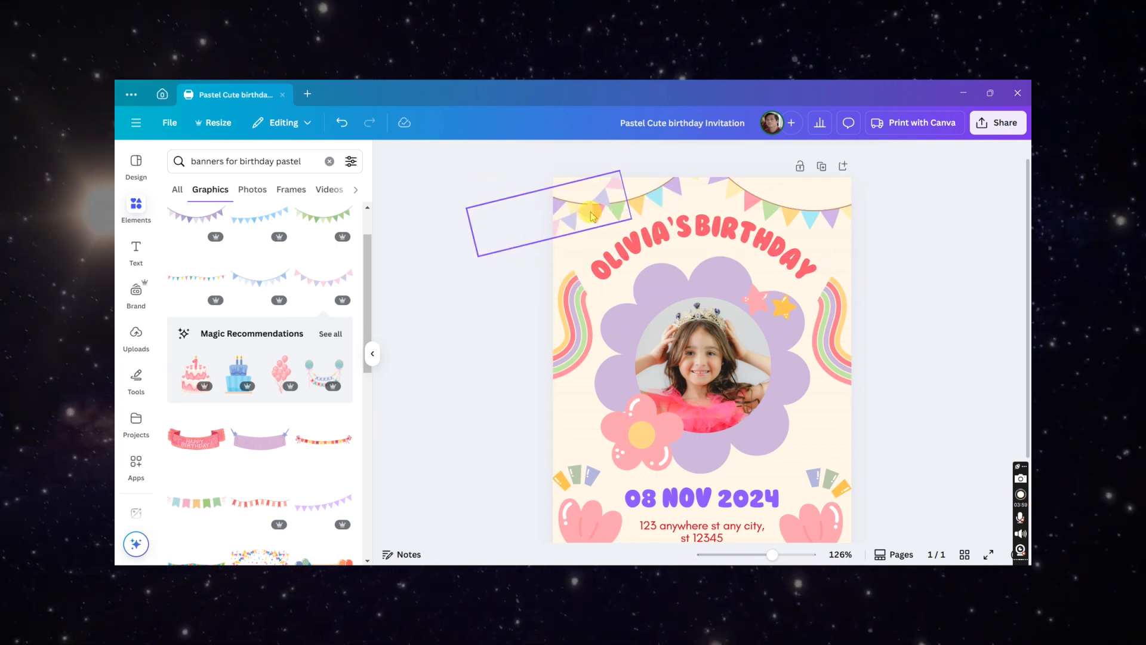
pyautogui.moveTo(575, 218); pyautogui.dragTo(765, 220)
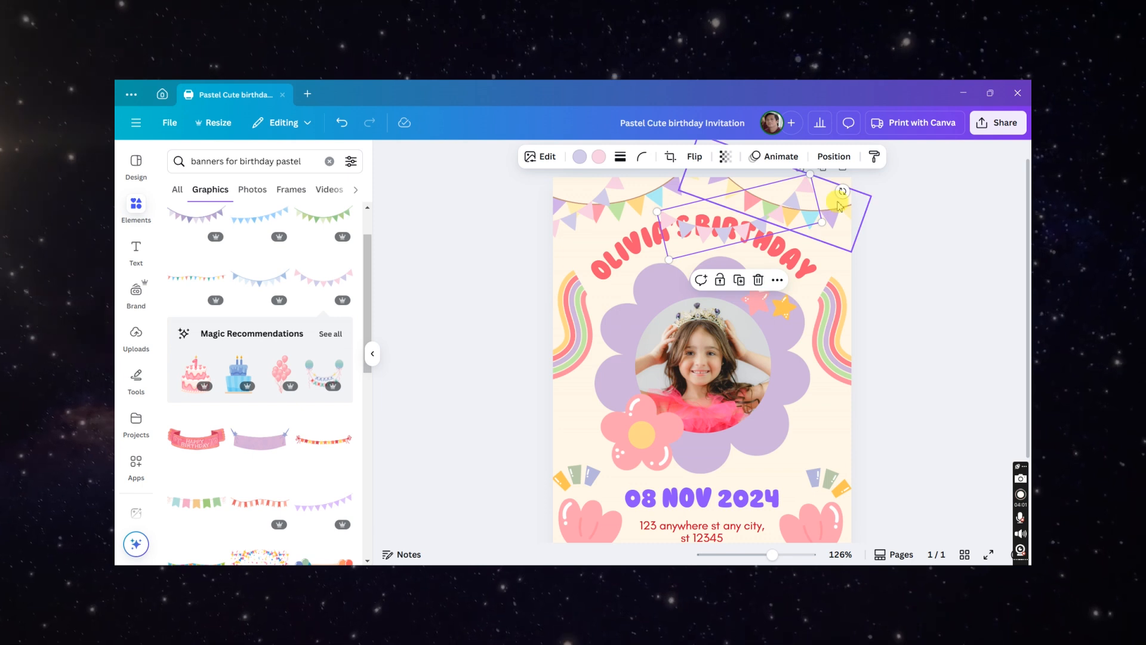
pyautogui.moveTo(842, 193); pyautogui.dragTo(880, 235)
pyautogui.click(952, 333)
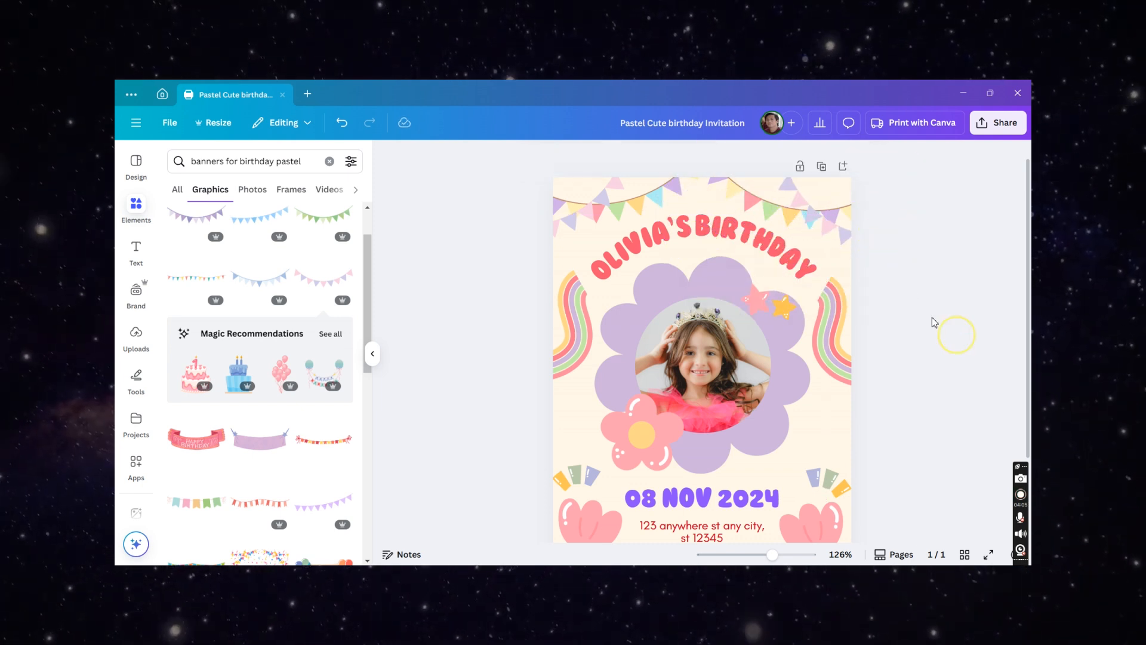
# - Copy and resize the design to Facebook Cover (Landscape), then open the resized copy
pyautogui.scroll(-2, 898, 304)
pyautogui.scroll(-1, 888, 304)
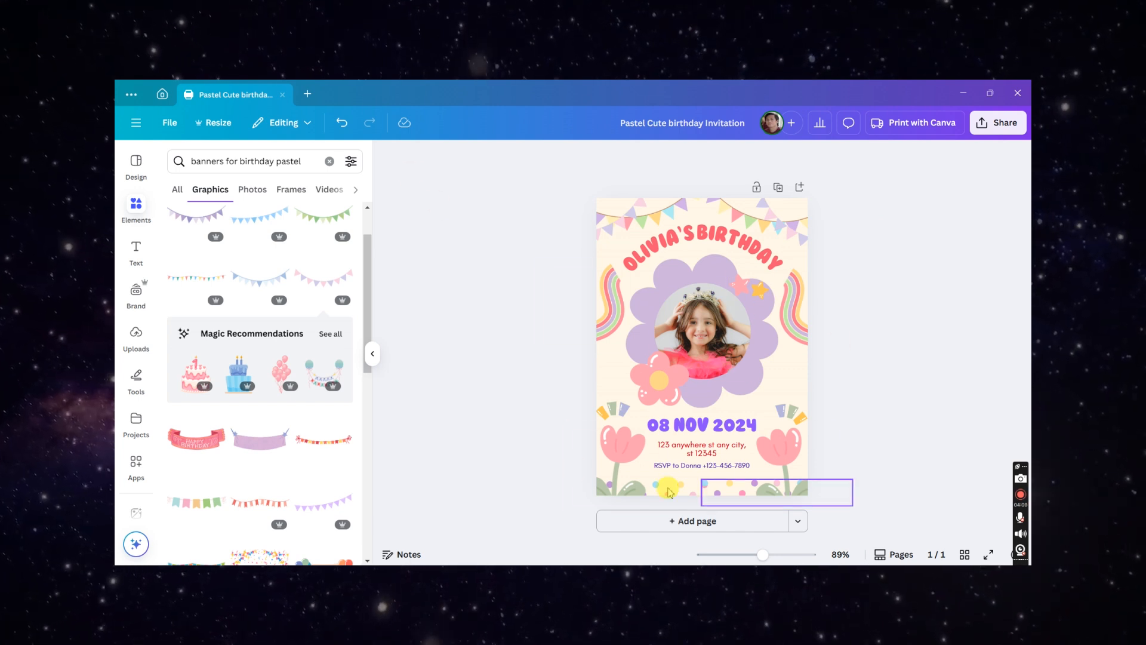
pyautogui.click(599, 381)
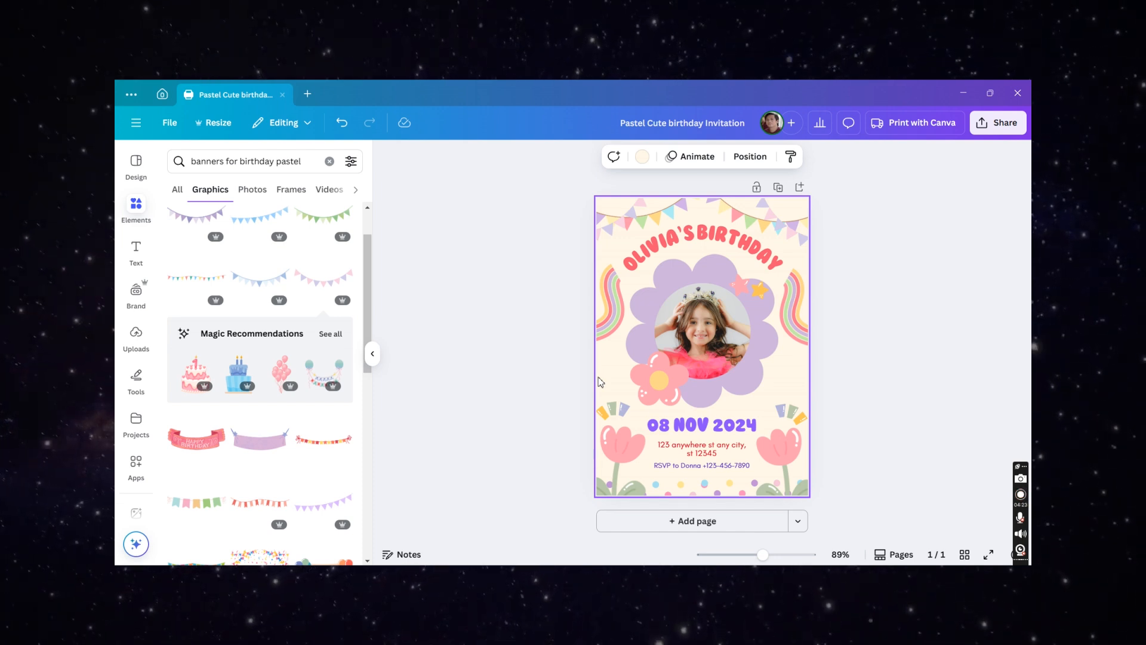
pyautogui.click(583, 333)
pyautogui.click(218, 123)
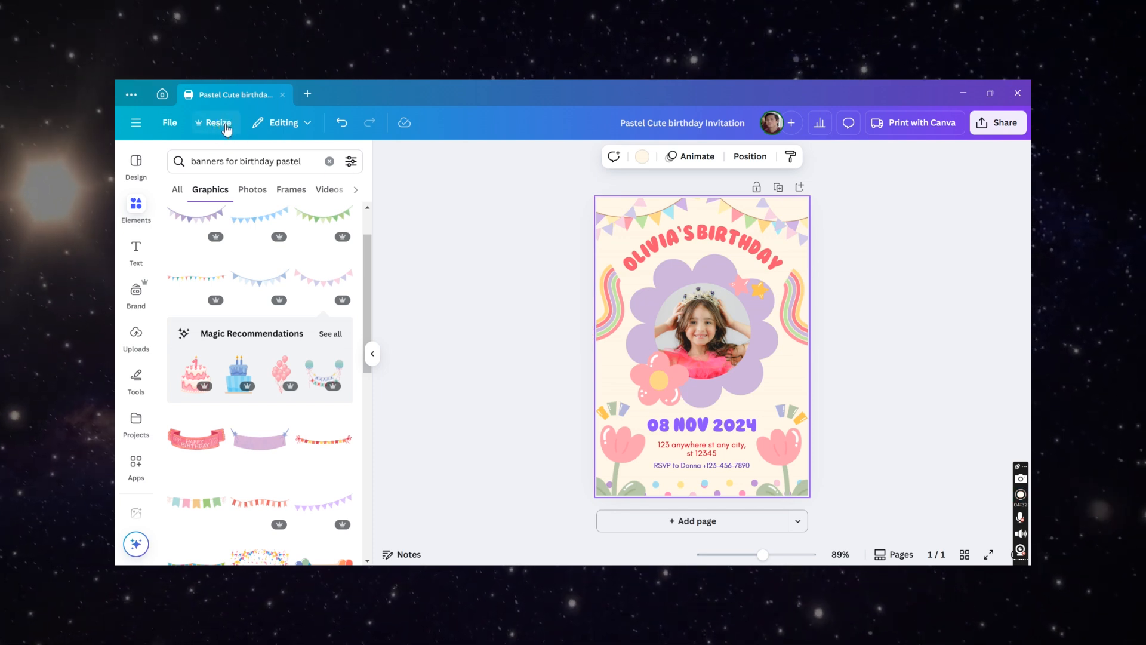
pyautogui.click(225, 124)
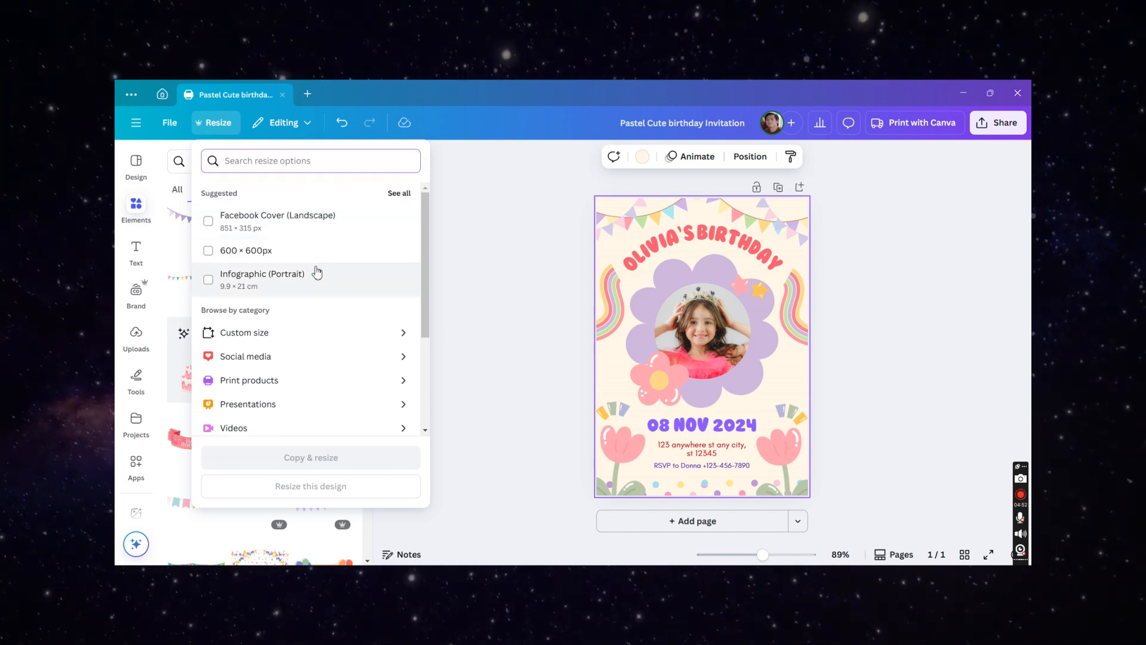
pyautogui.click(310, 227)
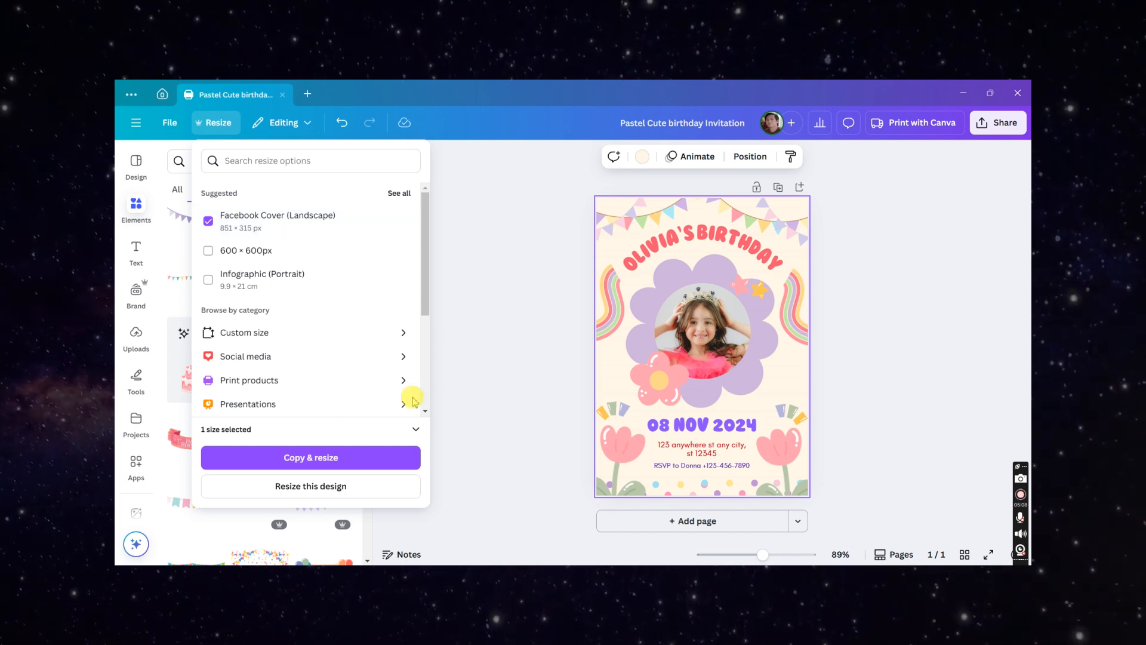
pyautogui.click(343, 457)
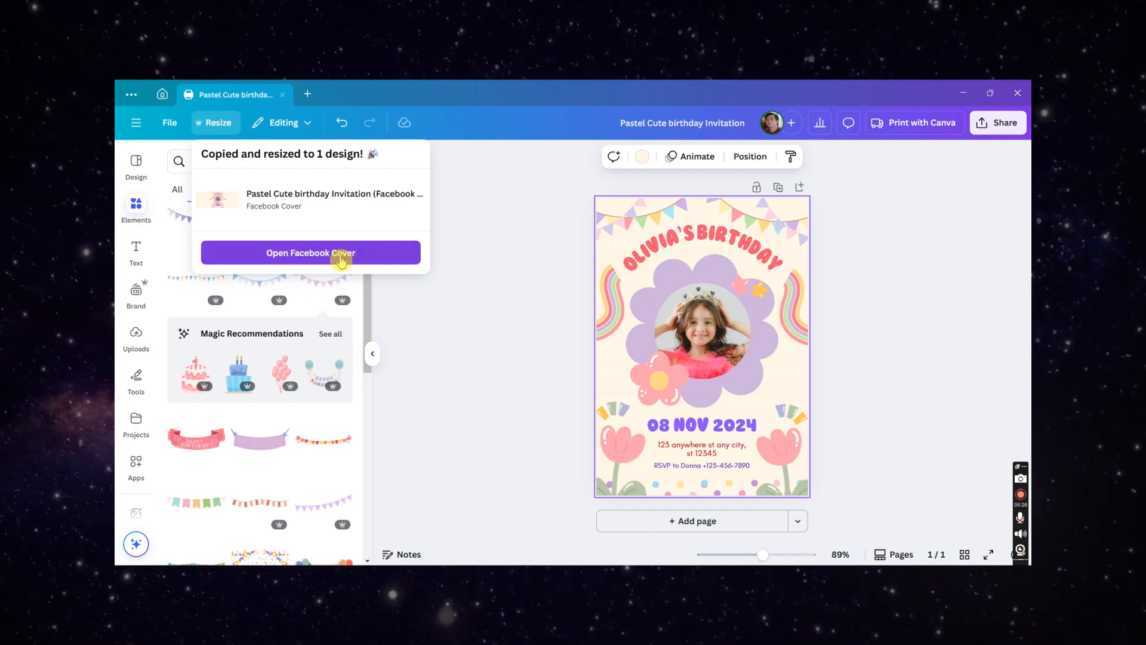
pyautogui.click(341, 261)
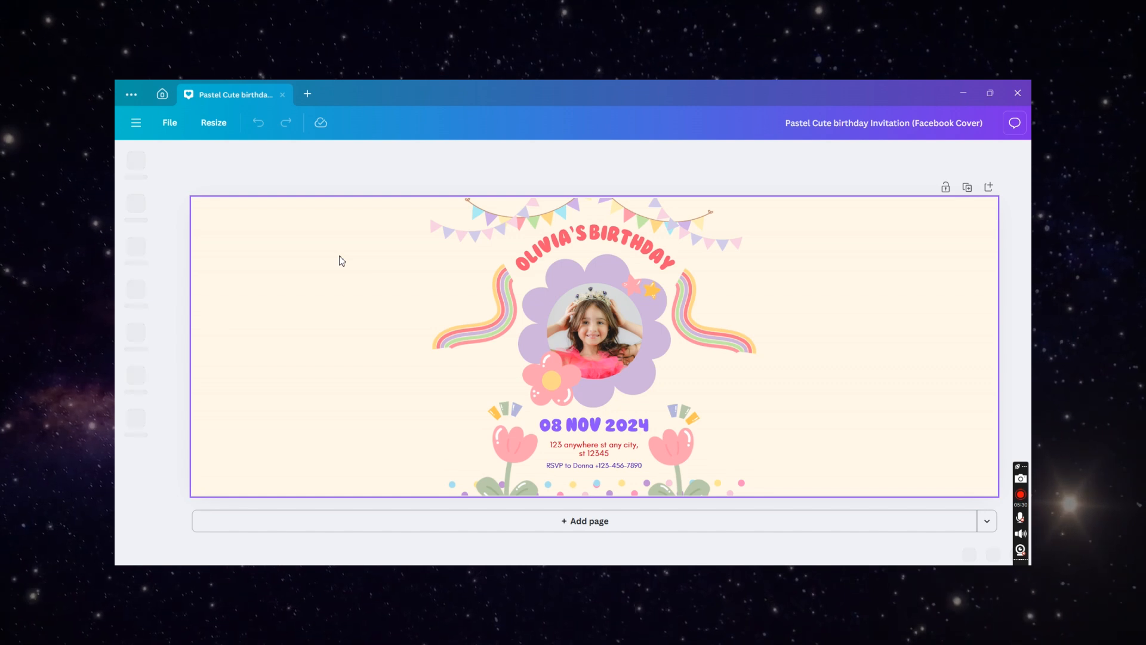
# - Move the photo and lavender flower frame to the cover's right side, enlarge them, and group them
pyautogui.click(342, 261)
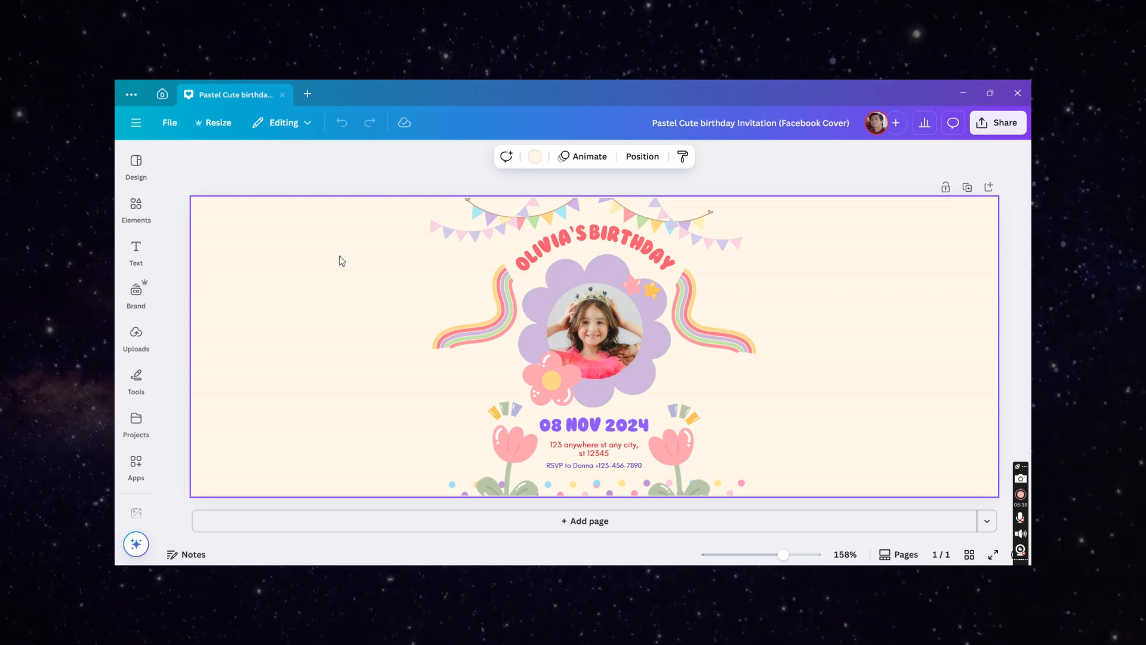
pyautogui.scroll(-2, 597, 291)
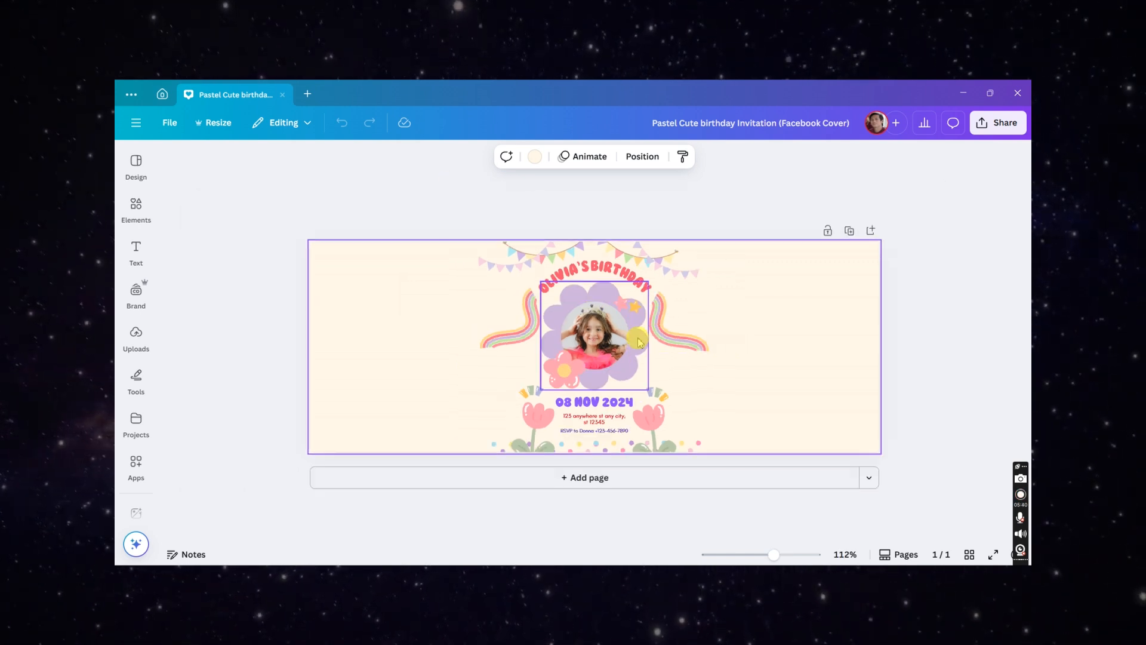
pyautogui.moveTo(628, 338); pyautogui.dragTo(785, 339)
pyautogui.moveTo(643, 339); pyautogui.dragTo(785, 328)
pyautogui.keyDown('shift'); pyautogui.click(781, 332); pyautogui.keyUp('shift')
pyautogui.moveTo(826, 390); pyautogui.dragTo(847, 412)
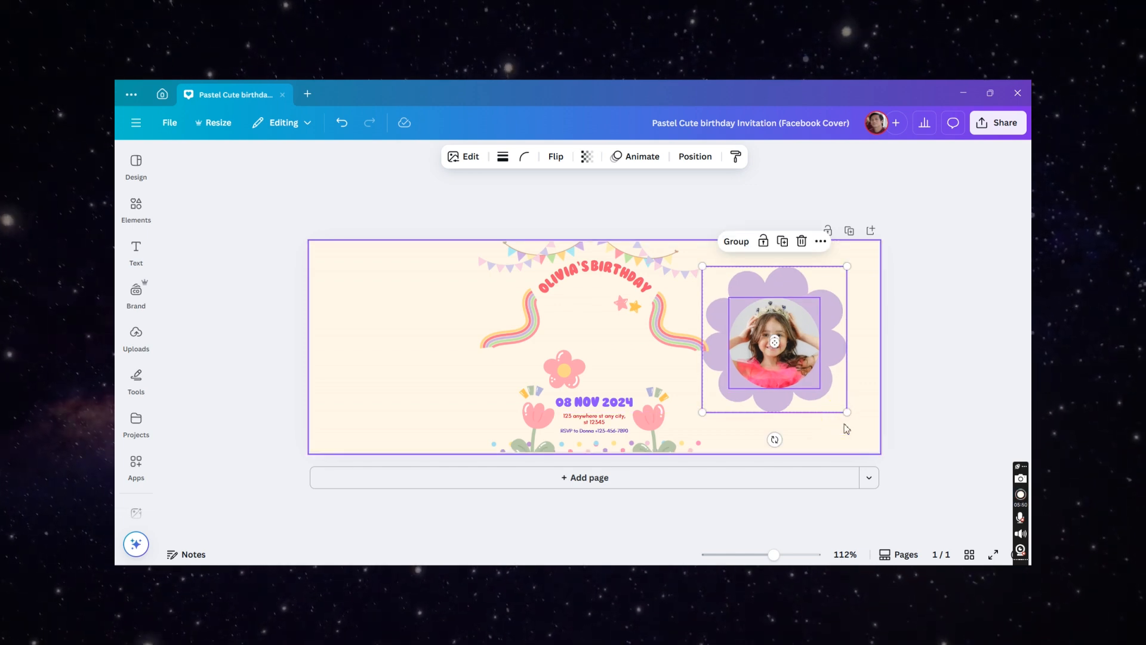
pyautogui.hotkey('ctrl', 'g')
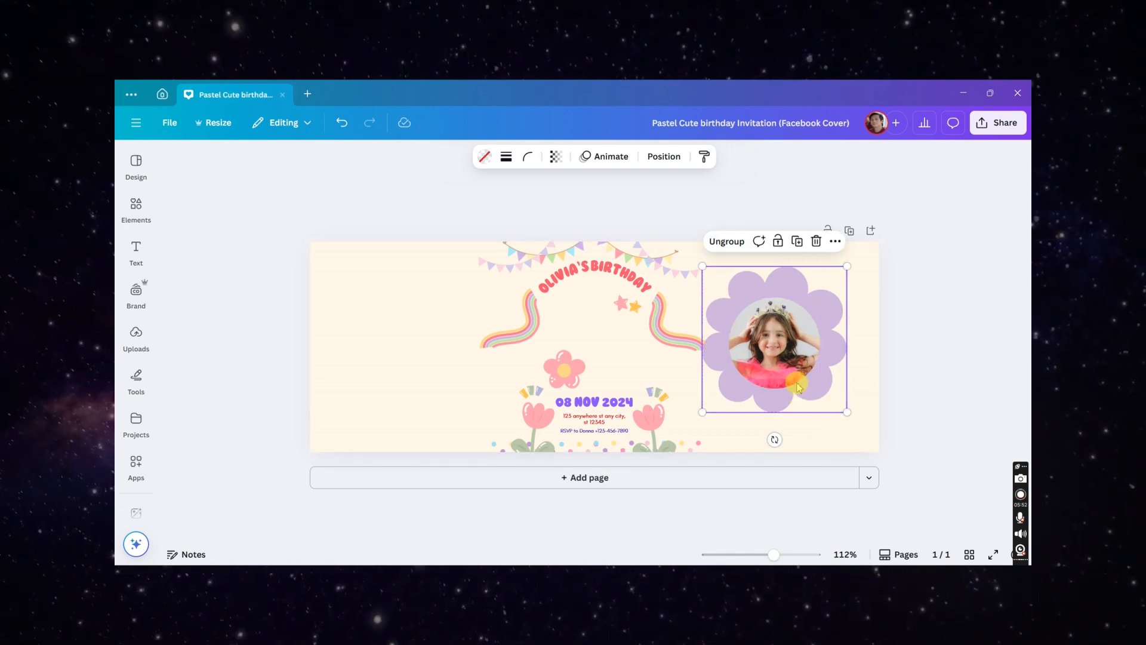
# - Move the stars and the pink flower next to the photo frame on the right
pyautogui.click(929, 356)
pyautogui.moveTo(628, 305); pyautogui.dragTo(855, 281)
pyautogui.moveTo(578, 373); pyautogui.dragTo(756, 428)
pyautogui.scroll(4, 628, 339)
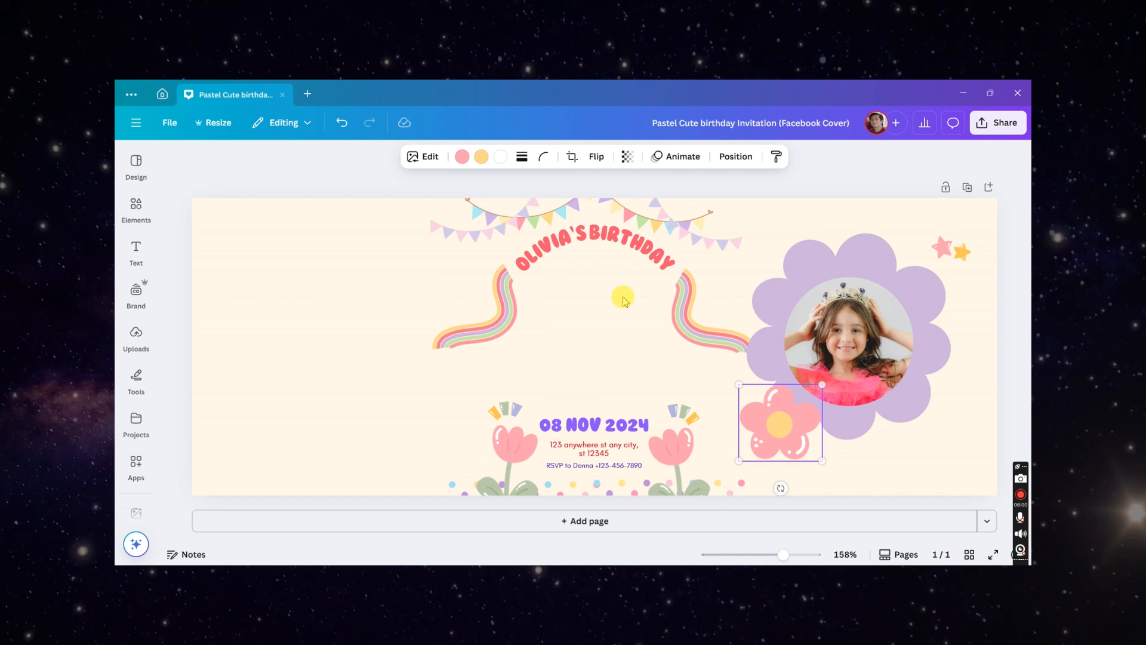
# - Move the left bunting to the cover's top-left corner, enlarging and rotating it
pyautogui.click(505, 238)
pyautogui.moveTo(504, 238); pyautogui.dragTo(166, 250)
pyautogui.moveTo(328, 265); pyautogui.dragTo(417, 307)
pyautogui.moveTo(371, 229); pyautogui.dragTo(366, 203)
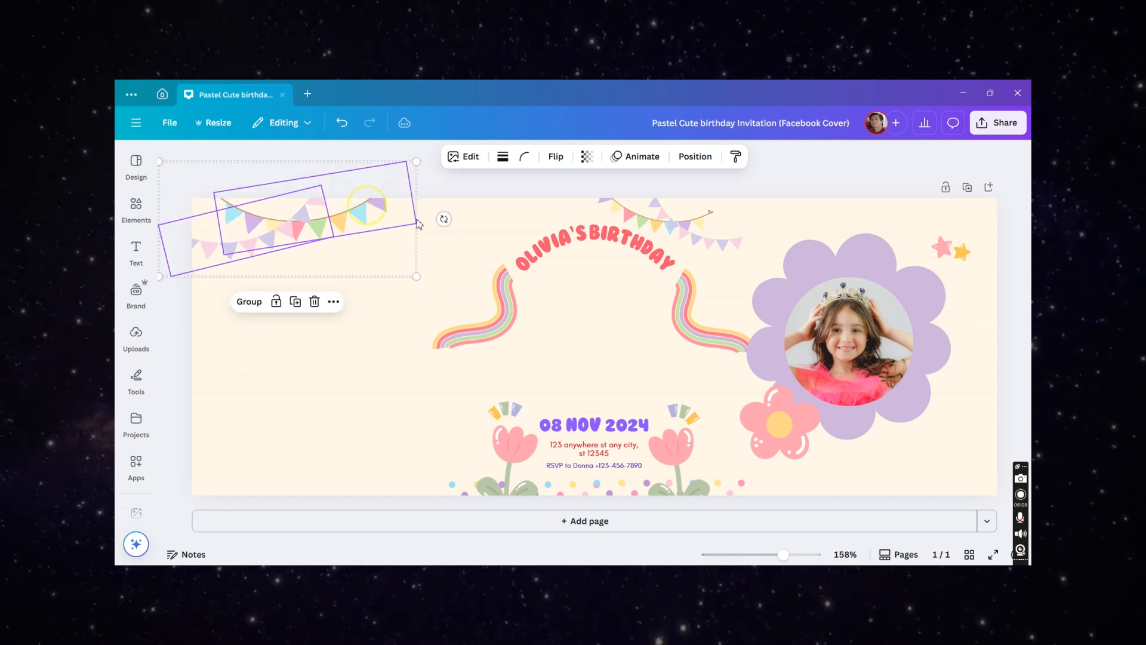
# - Straighten the right bunting and move it up along the cover's top edge
pyautogui.click(669, 233)
pyautogui.moveTo(748, 264); pyautogui.dragTo(738, 233)
pyautogui.moveTo(878, 217); pyautogui.dragTo(881, 154)
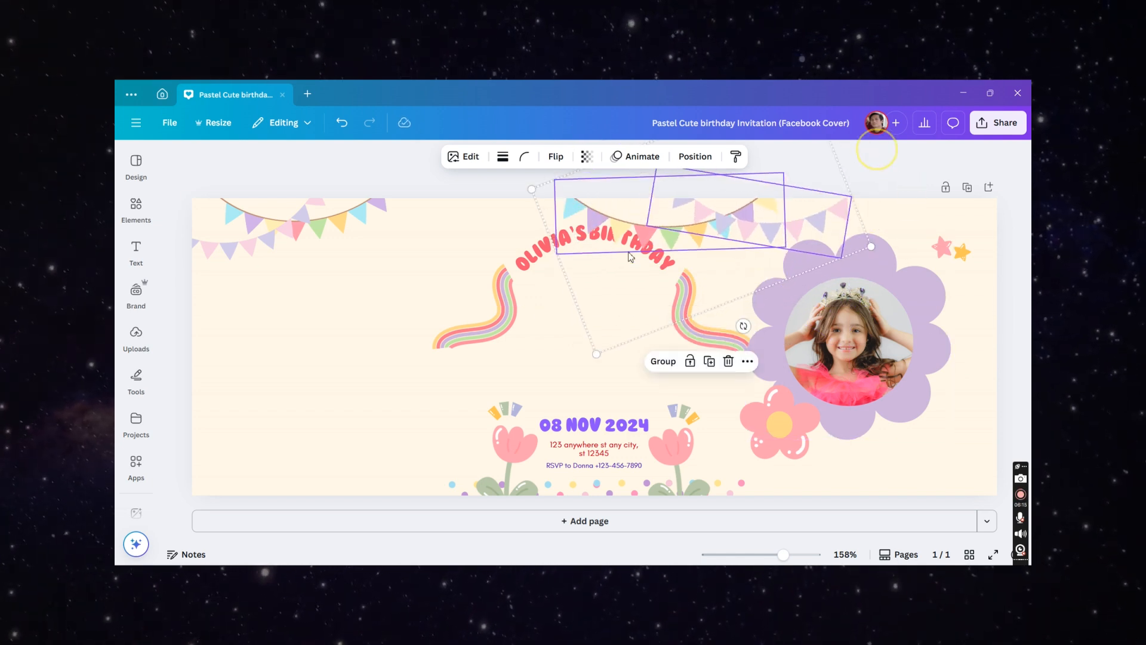
# - Move the OLIVIA'S BIRTHDAY title to the left and remove its curved text shape by setting Shape to None
pyautogui.click(537, 261)
pyautogui.moveTo(537, 261); pyautogui.dragTo(411, 275)
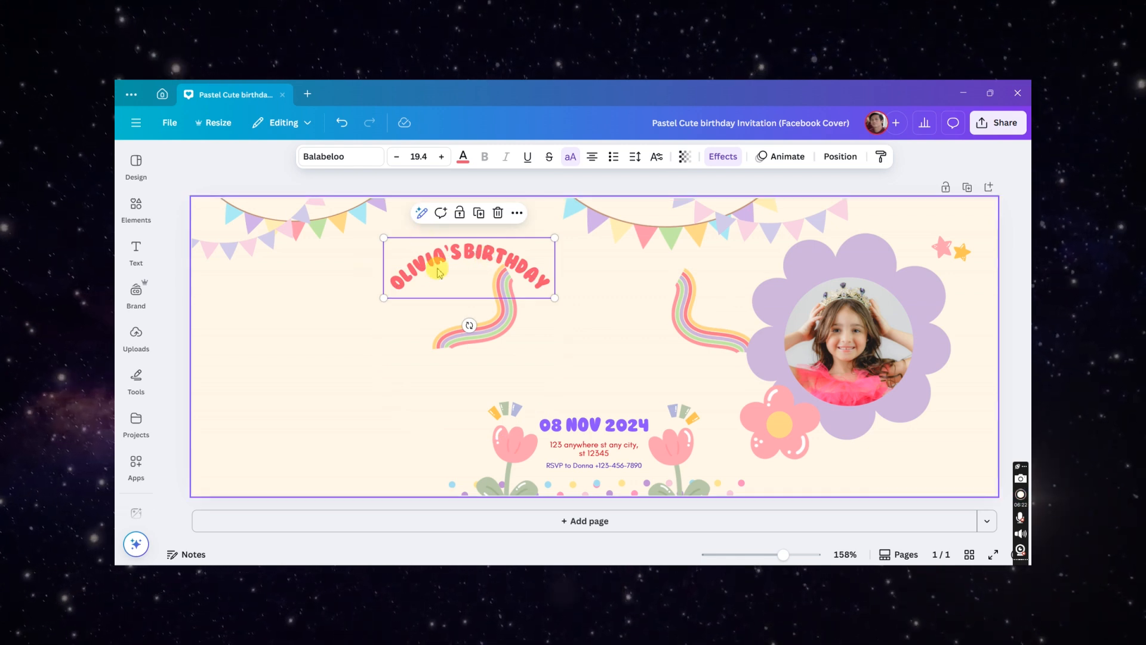
pyautogui.click(723, 156)
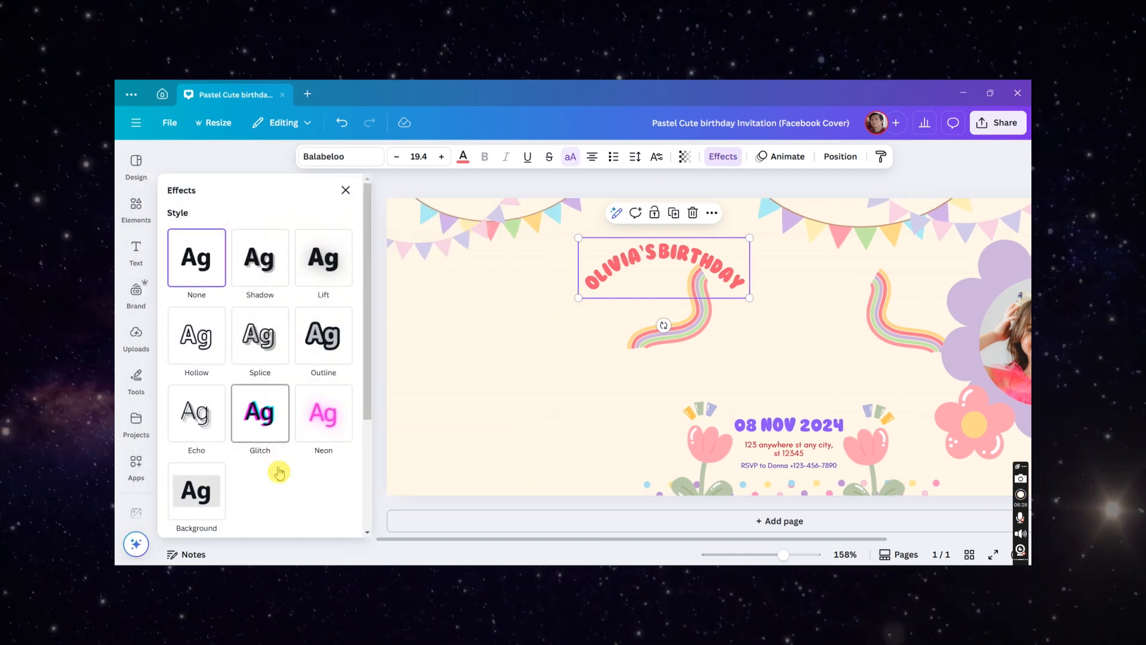
pyautogui.scroll(-3, 262, 477)
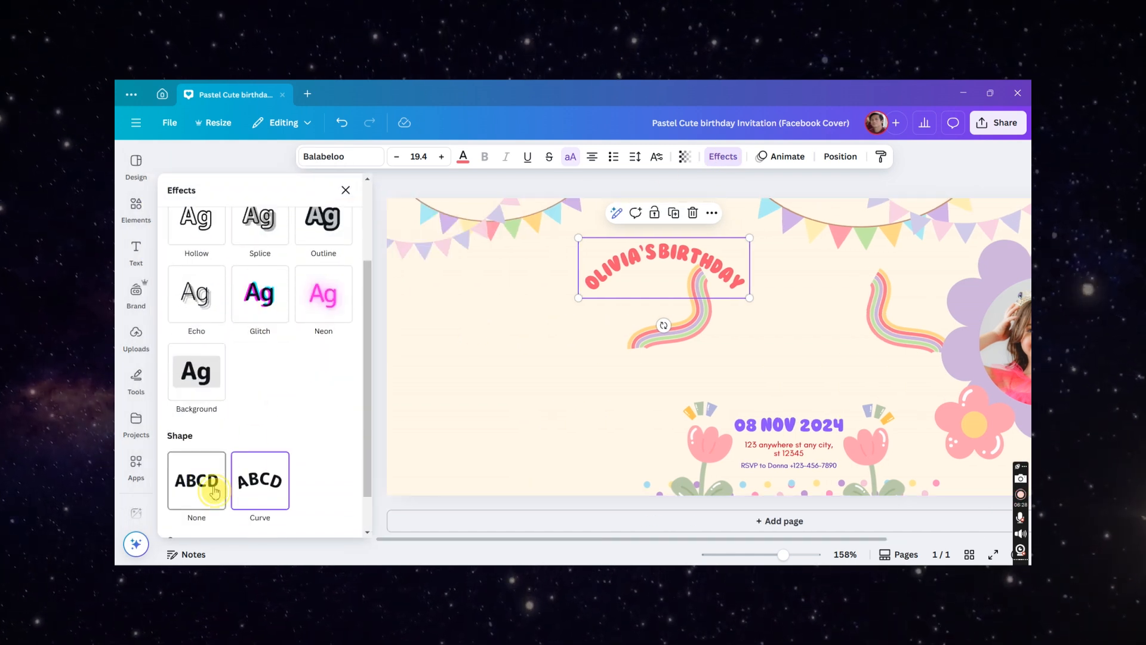
pyautogui.click(214, 491)
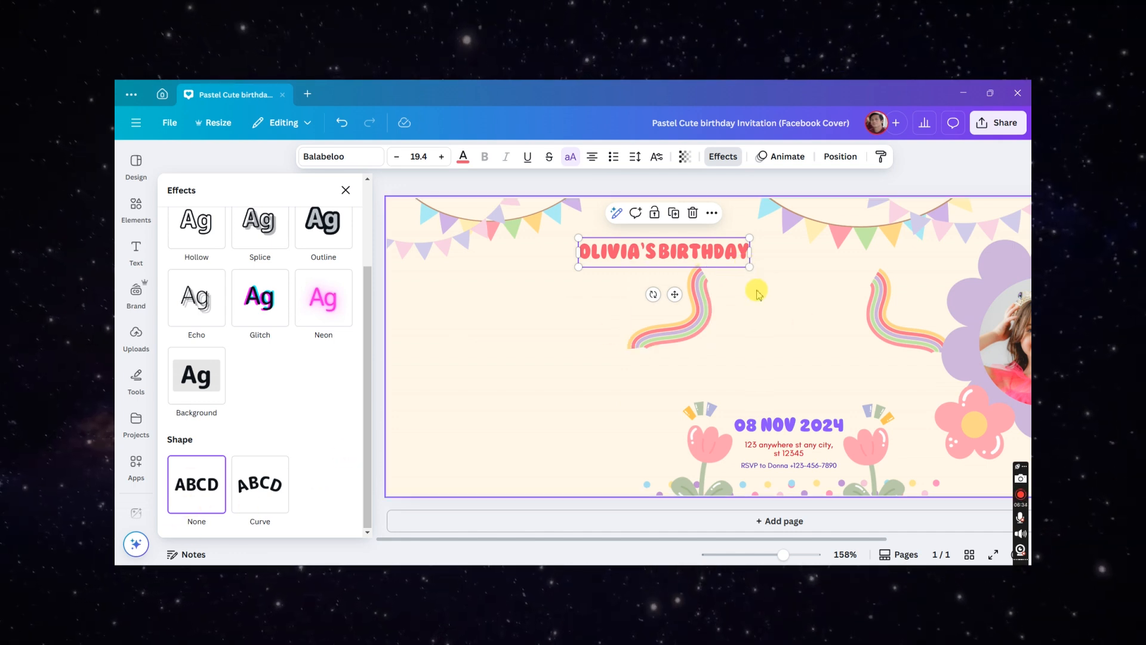
# - Enlarge the title to about font size 37.5 and move it down into the upper middle area
pyautogui.moveTo(750, 266); pyautogui.dragTo(824, 304)
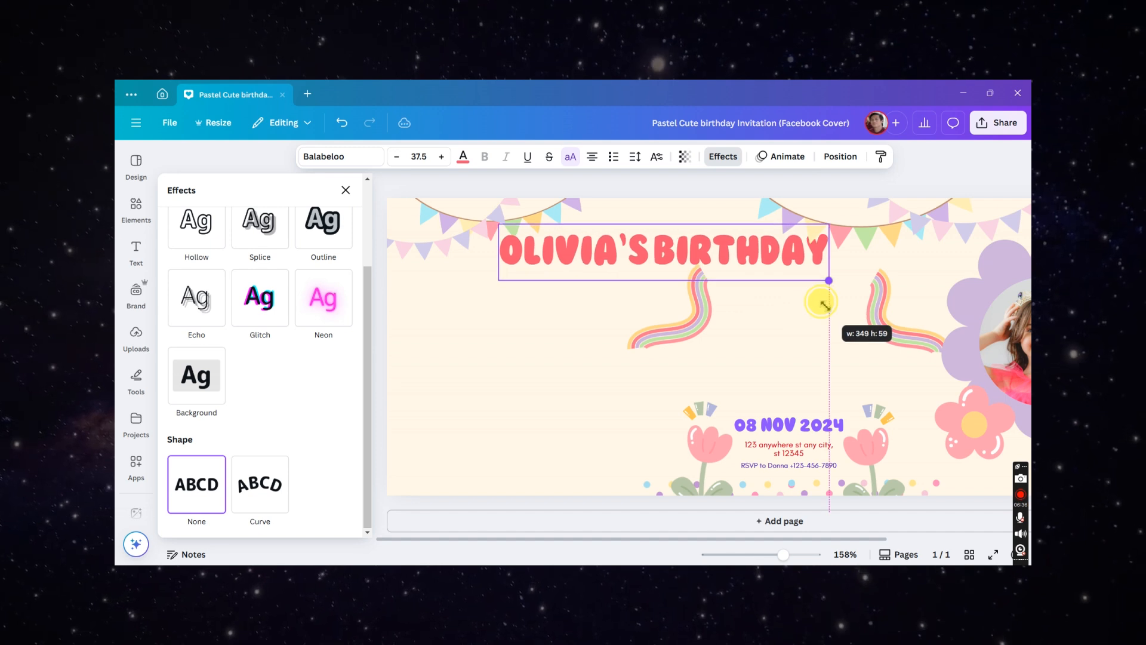
pyautogui.moveTo(765, 256); pyautogui.dragTo(742, 322)
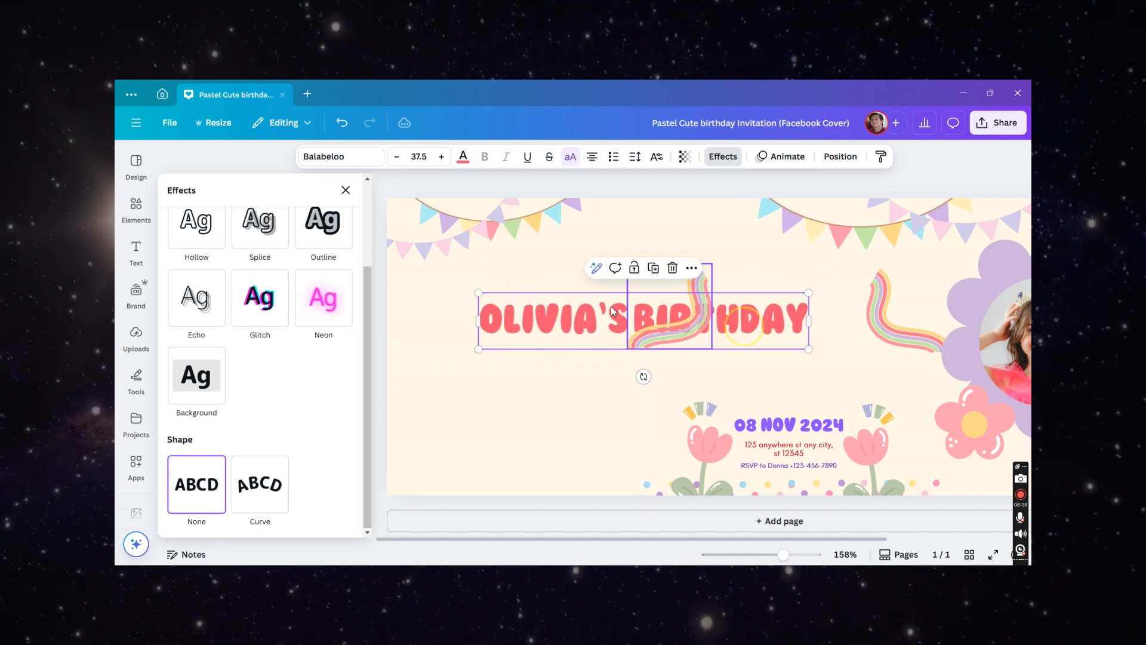
pyautogui.click(512, 414)
# - Enlarge the left rainbow and move it to the cover's lower-left edge
pyautogui.click(505, 275)
pyautogui.moveTo(517, 263); pyautogui.dragTo(599, 220)
pyautogui.moveTo(567, 270); pyautogui.dragTo(271, 366)
# - Enlarge the right rainbow and move it down beside the photo frame
pyautogui.click(714, 335)
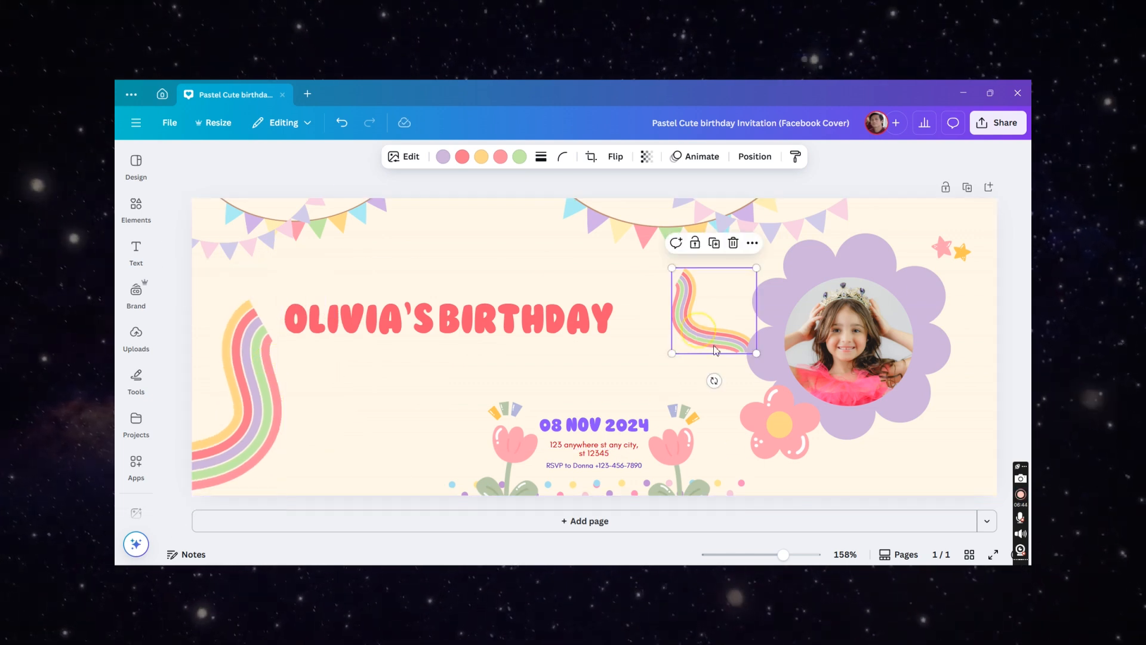
pyautogui.moveTo(758, 355); pyautogui.dragTo(817, 478)
pyautogui.moveTo(701, 325); pyautogui.dragTo(664, 345)
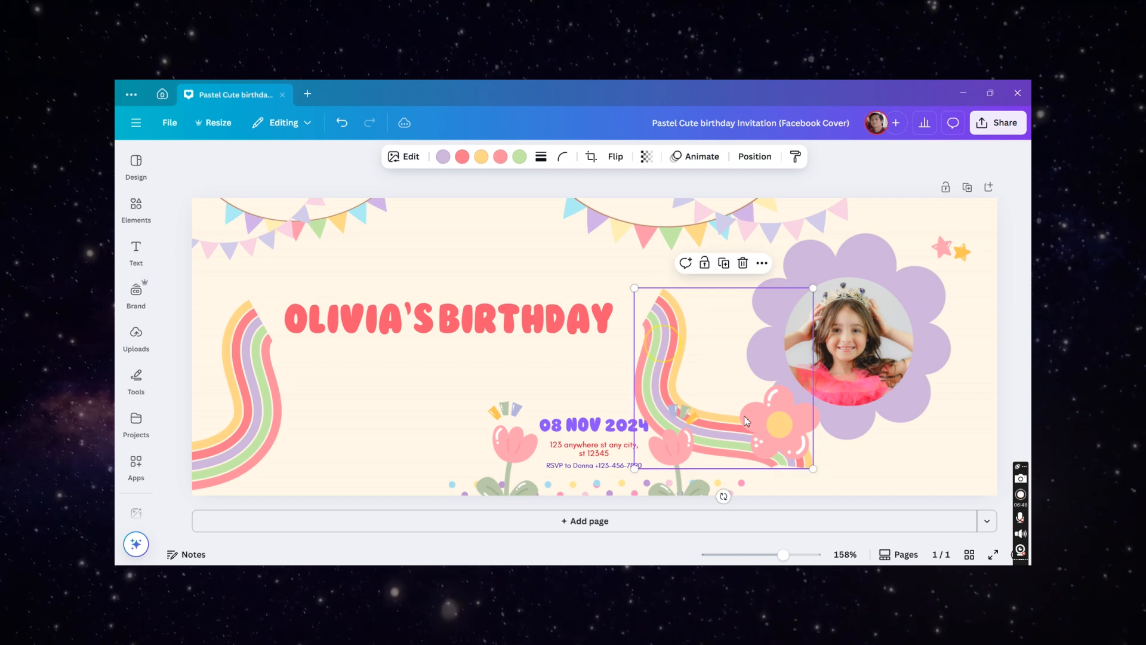
# - Resize the right rainbow further and nudge both rainbows and the title into place
pyautogui.moveTo(816, 472); pyautogui.dragTo(825, 502)
pyautogui.moveTo(669, 360); pyautogui.dragTo(665, 364)
pyautogui.moveTo(260, 367); pyautogui.dragTo(260, 379)
pyautogui.click(437, 326)
pyautogui.moveTo(436, 325); pyautogui.dragTo(446, 332)
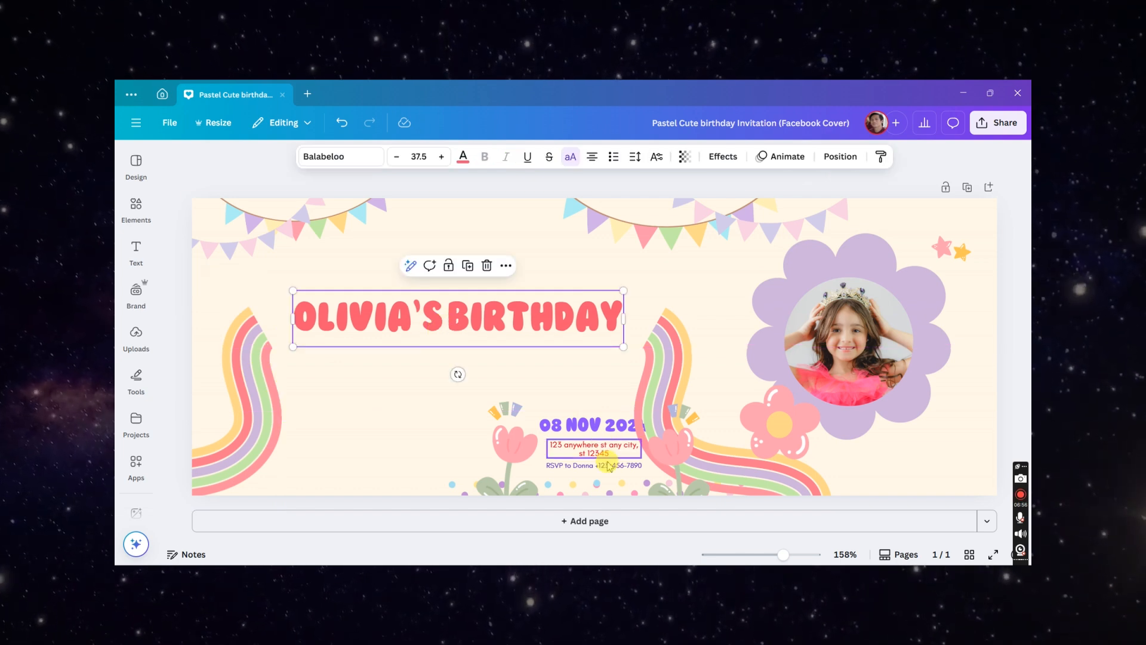
# - Move the tulips apart, placing the left tulip at the lower left beside the rainbow
pyautogui.click(527, 449)
pyautogui.keyDown('shift'); pyautogui.click(658, 452); pyautogui.keyUp('shift')
pyautogui.moveTo(727, 512); pyautogui.dragTo(804, 531)
pyautogui.click(409, 430)
pyautogui.moveTo(515, 457); pyautogui.dragTo(298, 435)
# - Move the date below the title, widen the address text box and raise its font size to 11.6
pyautogui.moveTo(535, 431); pyautogui.dragTo(544, 371)
pyautogui.click(599, 448)
pyautogui.moveTo(642, 448); pyautogui.dragTo(772, 449)
pyautogui.click(441, 156)
pyautogui.click(441, 156)
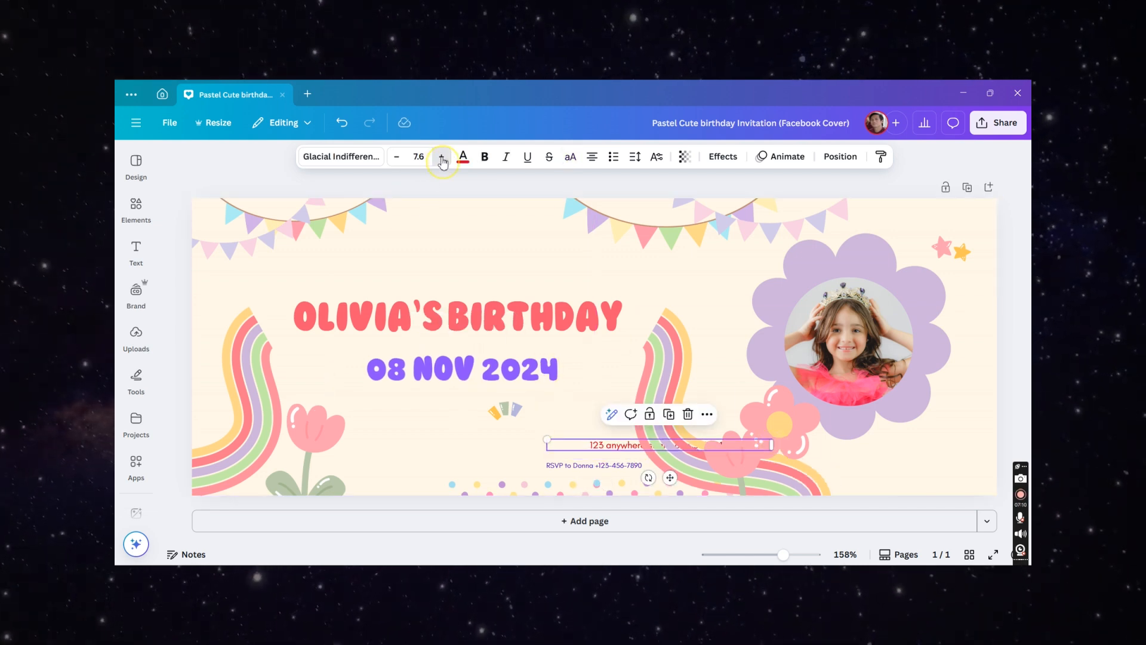
pyautogui.click(441, 157)
pyautogui.click(441, 156)
pyautogui.click(441, 156)
# - Move the address line under the date and reduce its font size to 10.6
pyautogui.click(460, 433)
pyautogui.moveTo(593, 443); pyautogui.dragTo(403, 399)
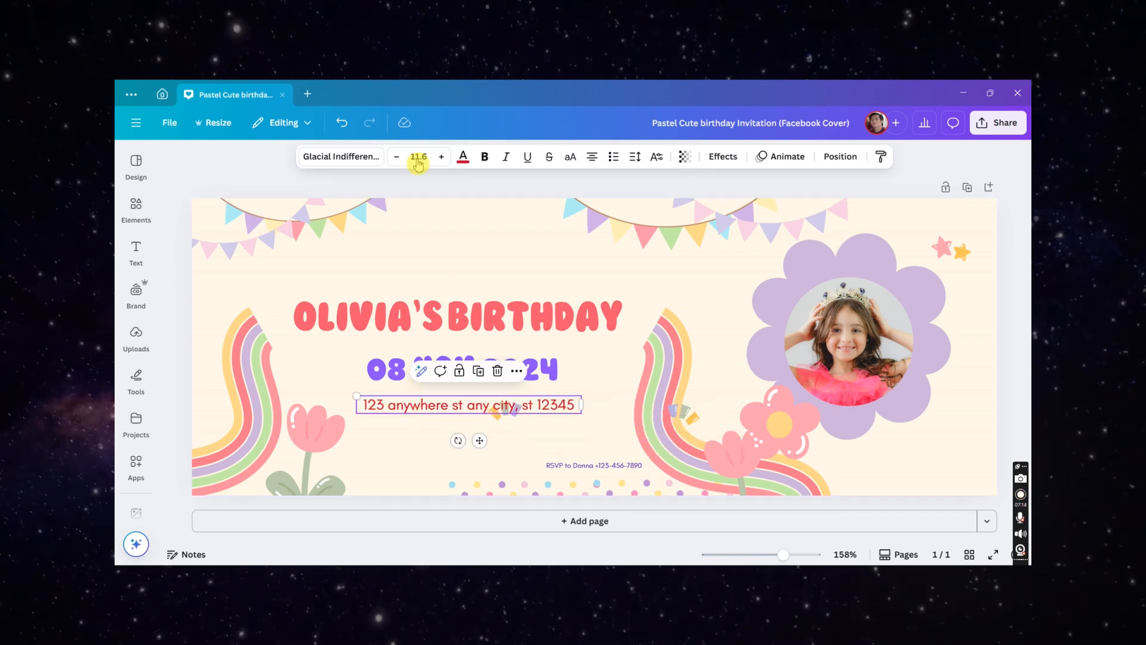
pyautogui.click(396, 157)
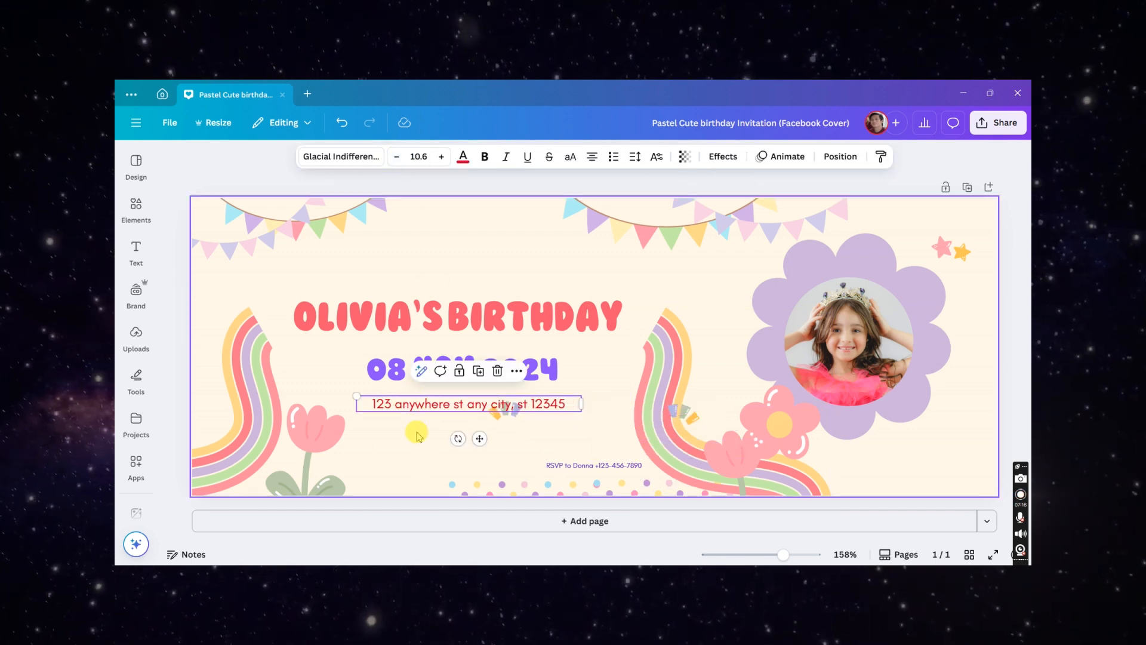
# - Move the small ribbon decoration to the left, above the left tulip
pyautogui.click(502, 472)
pyautogui.moveTo(515, 422); pyautogui.dragTo(325, 394)
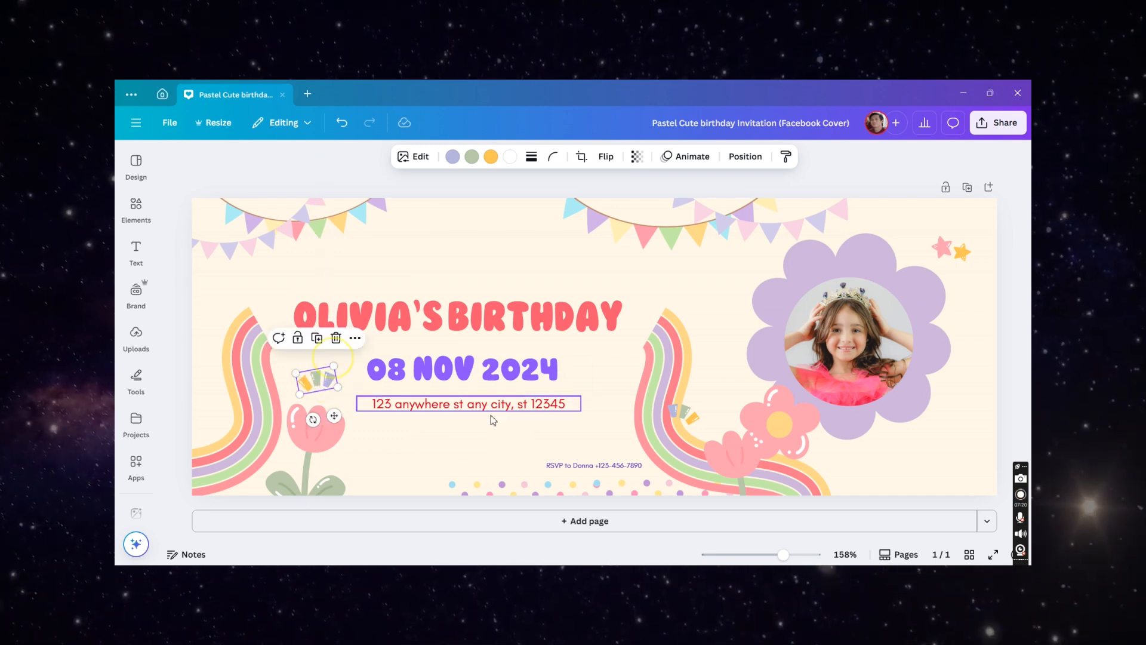
# - Enlarge the RSVP line's font and place it centred below the address
pyautogui.click(512, 401)
pyautogui.moveTo(512, 401); pyautogui.dragTo(507, 400)
pyautogui.click(588, 465)
pyautogui.click(442, 157)
pyautogui.click(442, 157)
pyautogui.click(442, 157)
pyautogui.click(442, 157)
pyautogui.click(442, 157)
pyautogui.moveTo(532, 474); pyautogui.dragTo(428, 426)
pyautogui.click(446, 433)
# - Select both confetti-dot strips and move them along the bottom edge under the text
pyautogui.click(500, 489)
pyautogui.keyDown('shift'); pyautogui.click(615, 494); pyautogui.keyUp('shift')
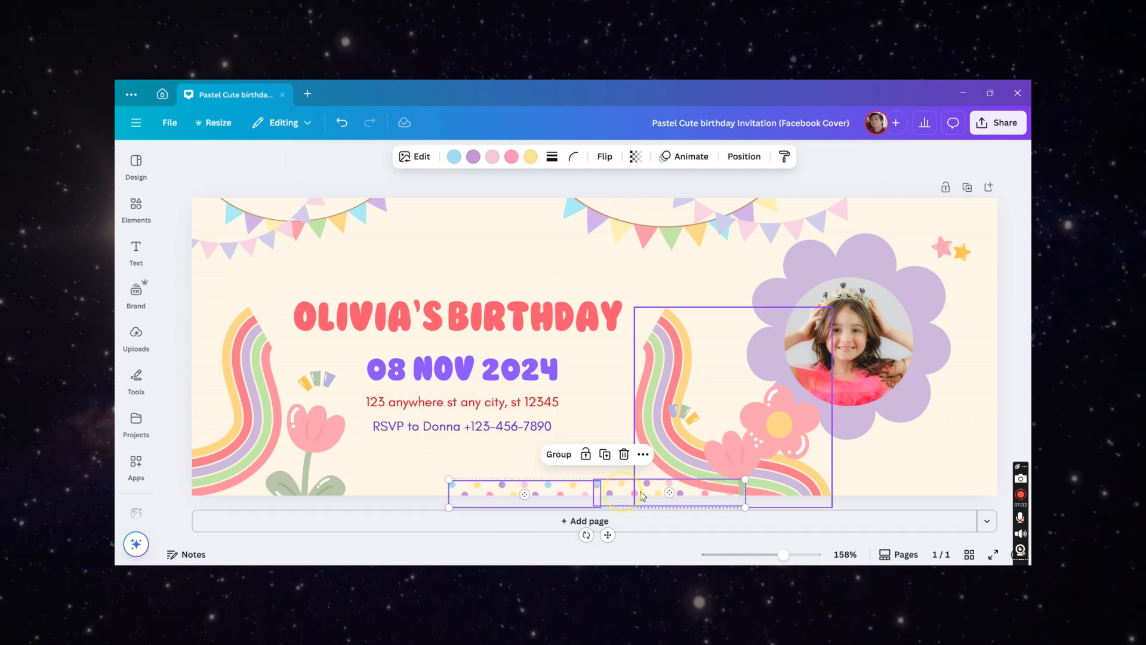
pyautogui.moveTo(642, 496); pyautogui.dragTo(517, 484)
pyautogui.moveTo(631, 502); pyautogui.dragTo(690, 518)
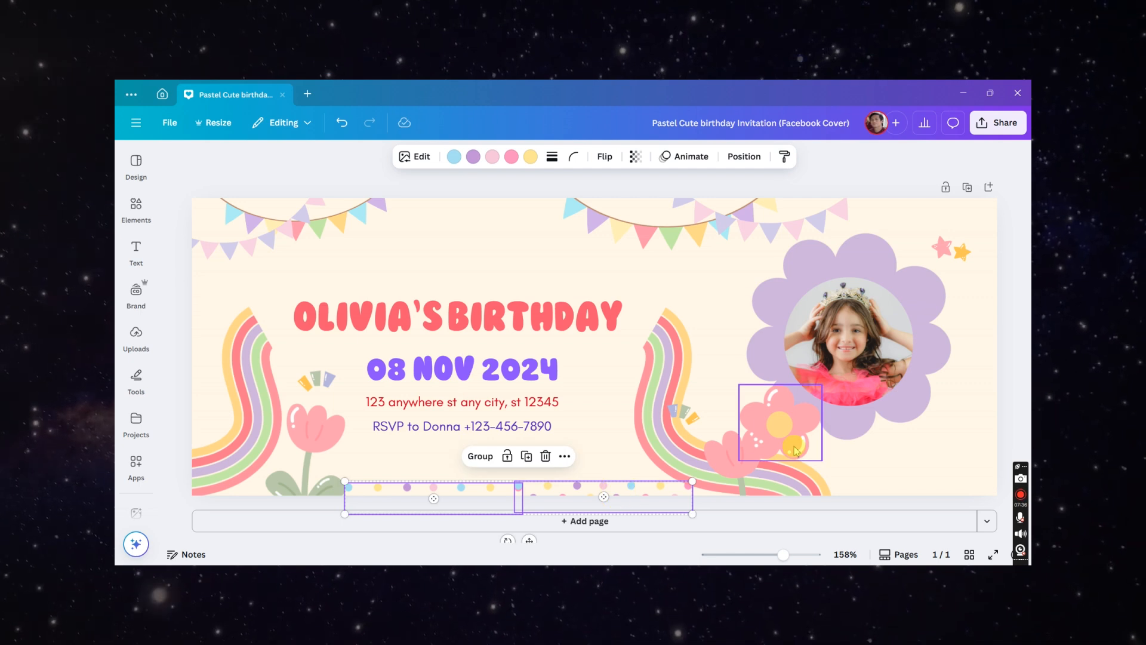
# - Move the right tulip and its ribbon decoration beside the right rainbow, mirroring the left side
pyautogui.moveTo(735, 459); pyautogui.dragTo(629, 433)
pyautogui.click(732, 375)
pyautogui.click(693, 414)
pyautogui.moveTo(695, 417); pyautogui.dragTo(628, 378)
pyautogui.moveTo(325, 379); pyautogui.dragTo(322, 373)
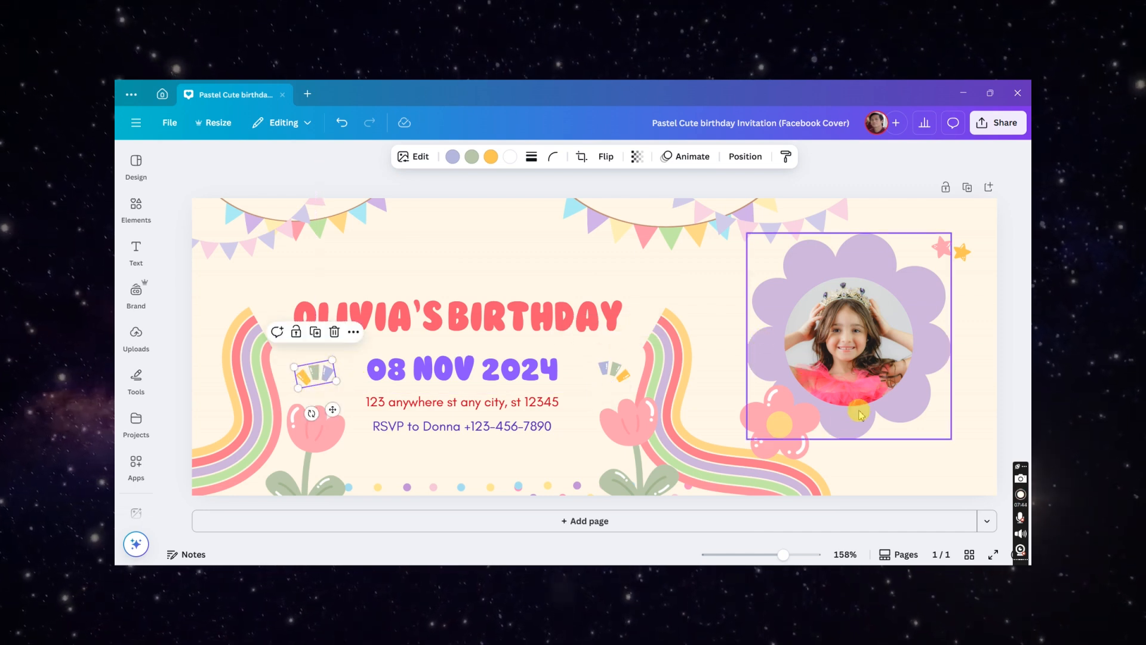
# - Place a small pink flower at the cover's top-left near the title, rotating it slightly
pyautogui.moveTo(792, 433); pyautogui.dragTo(236, 289)
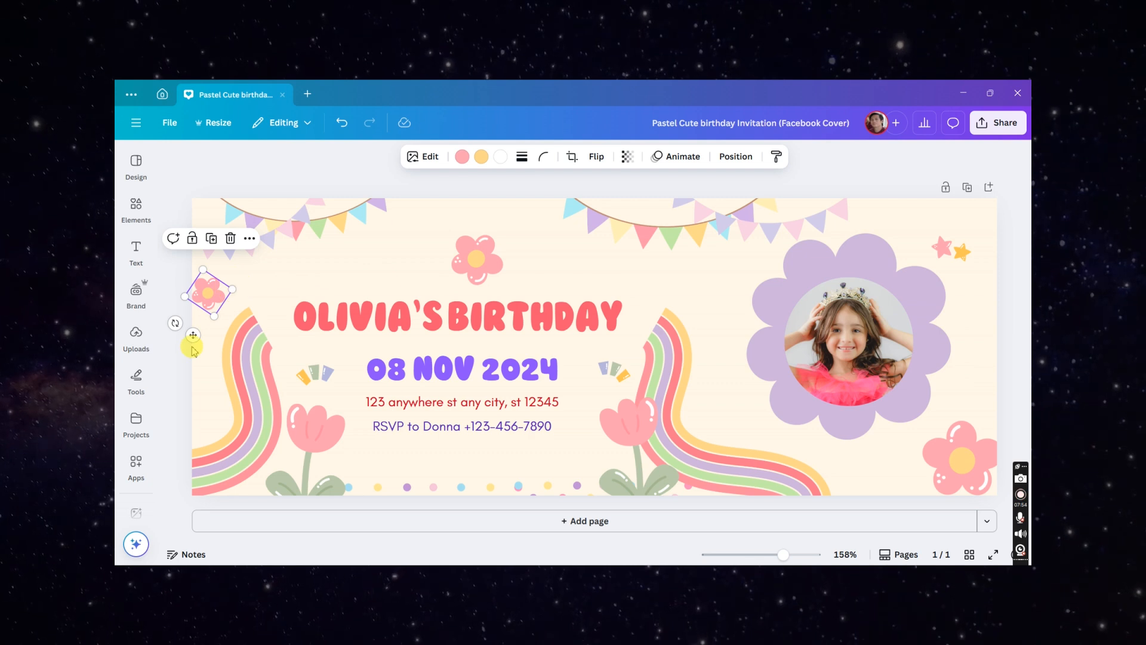
pyautogui.moveTo(175, 326); pyautogui.dragTo(191, 334)
pyautogui.moveTo(213, 295); pyautogui.dragTo(232, 296)
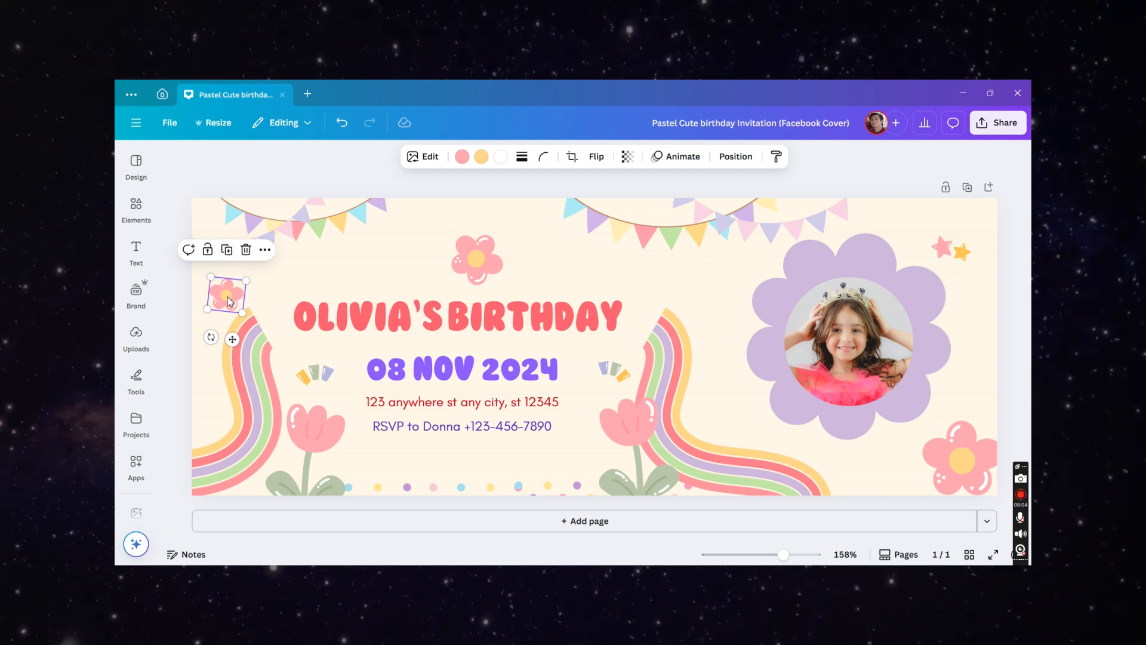
# - Move the small pink flower toward the title, then undo the move
pyautogui.moveTo(229, 301); pyautogui.dragTo(351, 262)
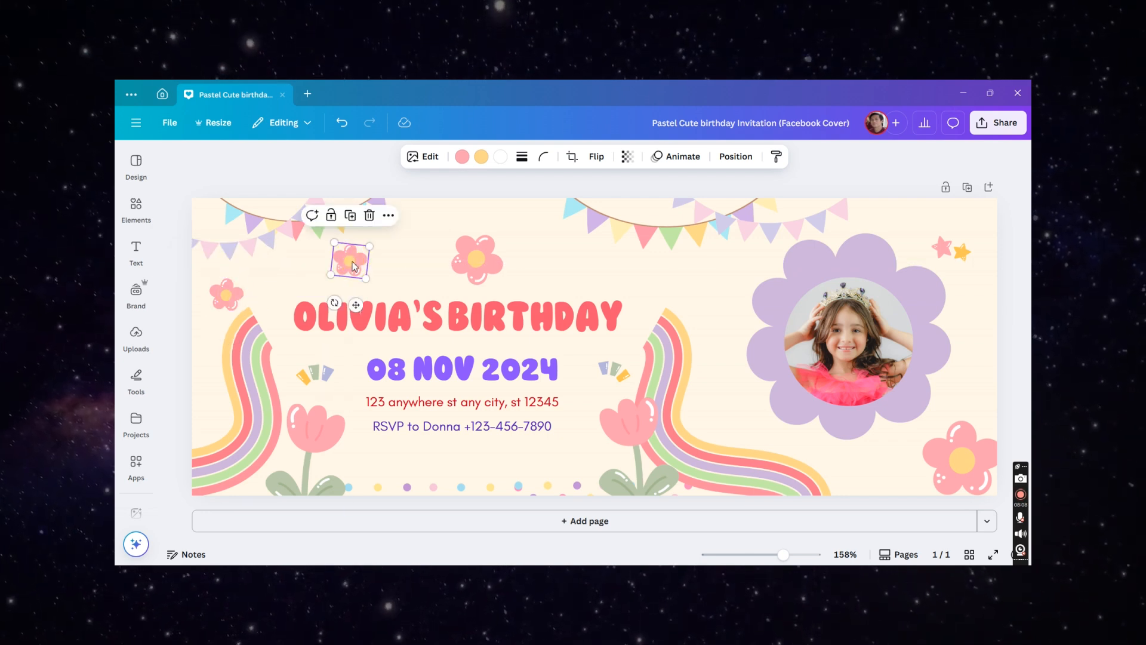
pyautogui.hotkey('ctrl', 'z')
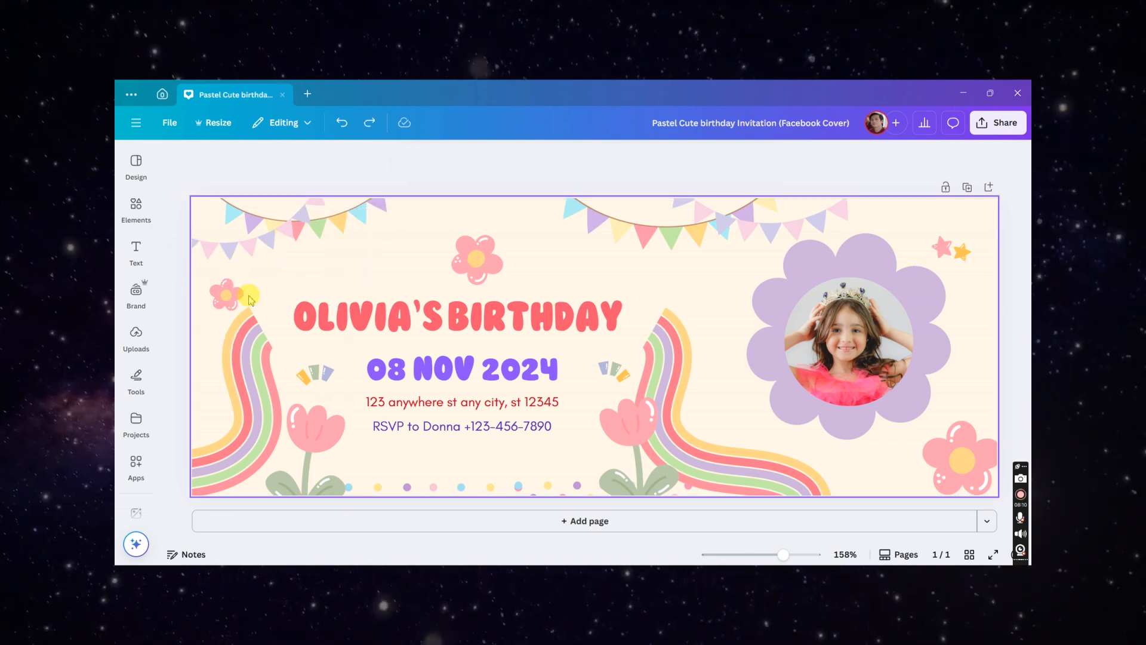
# - Duplicate the small pink flower and place the copy just left of the photo frame
pyautogui.click(216, 287)
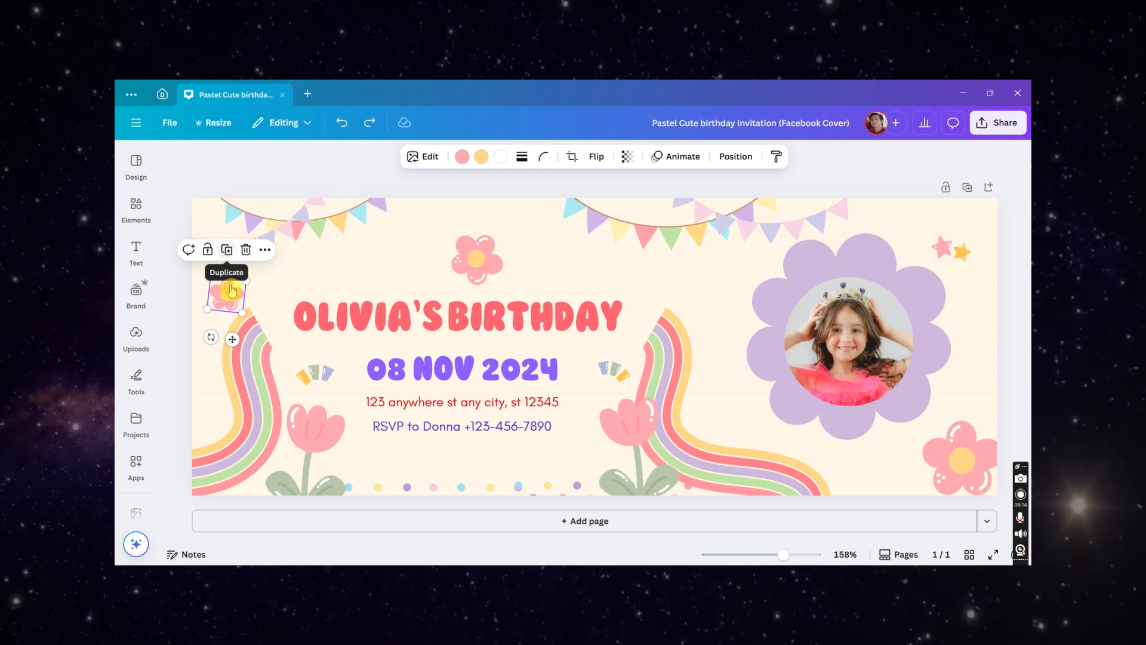
pyautogui.moveTo(230, 306); pyautogui.dragTo(727, 408)
pyautogui.scroll(-3, 986, 361)
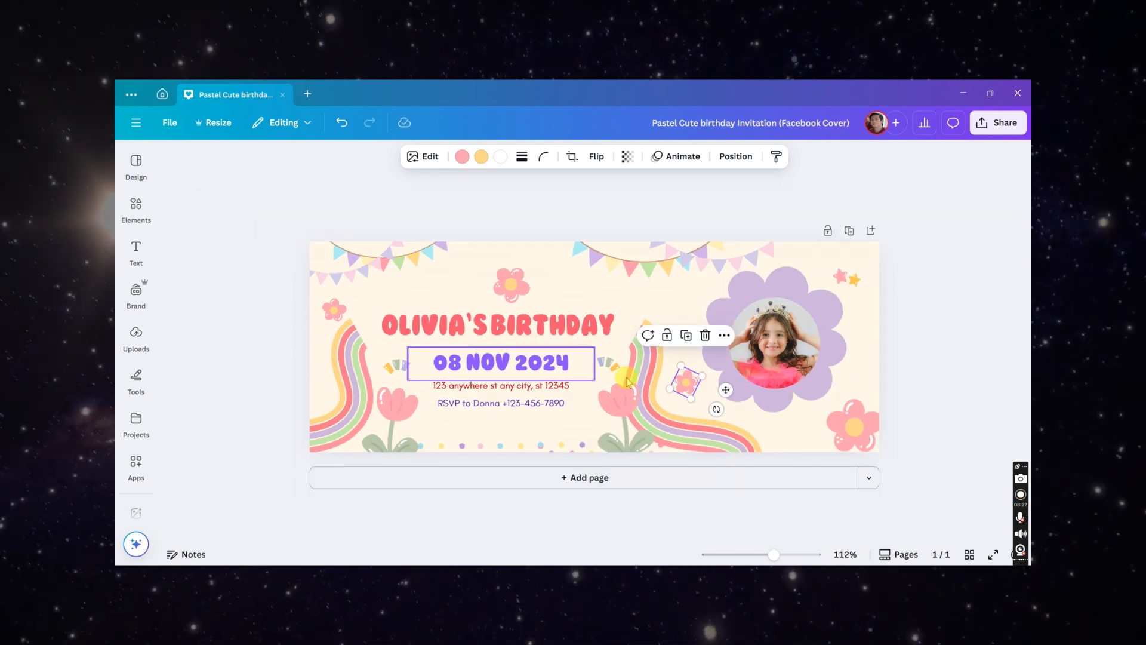
pyautogui.click(900, 356)
pyautogui.scroll(2, 900, 356)
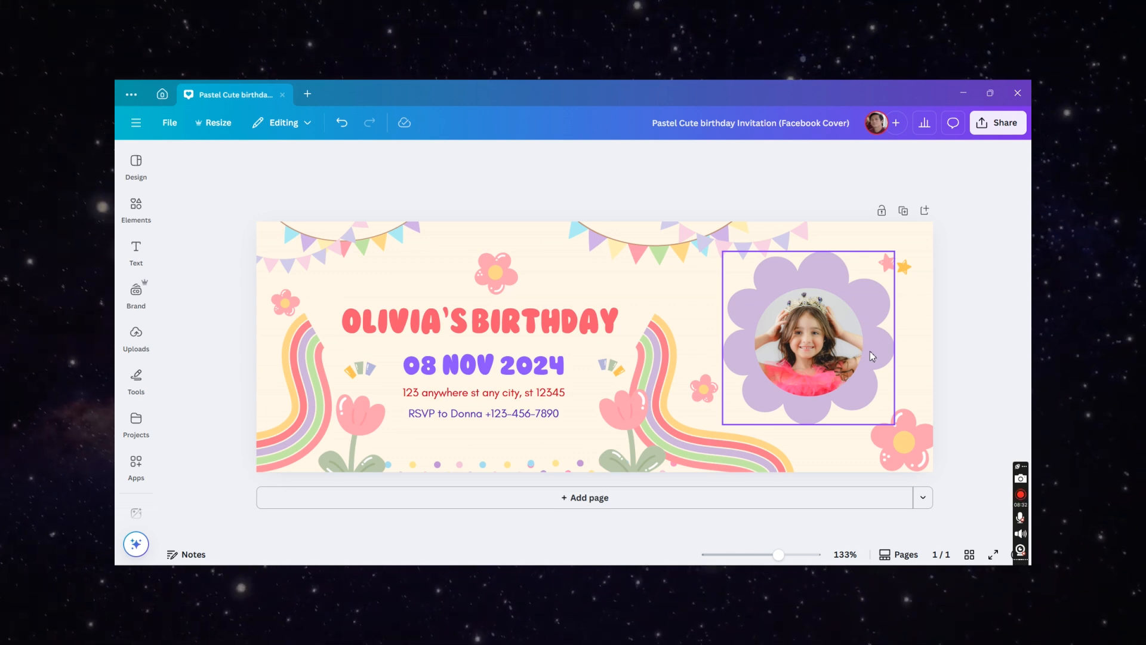
pyautogui.click(606, 358)
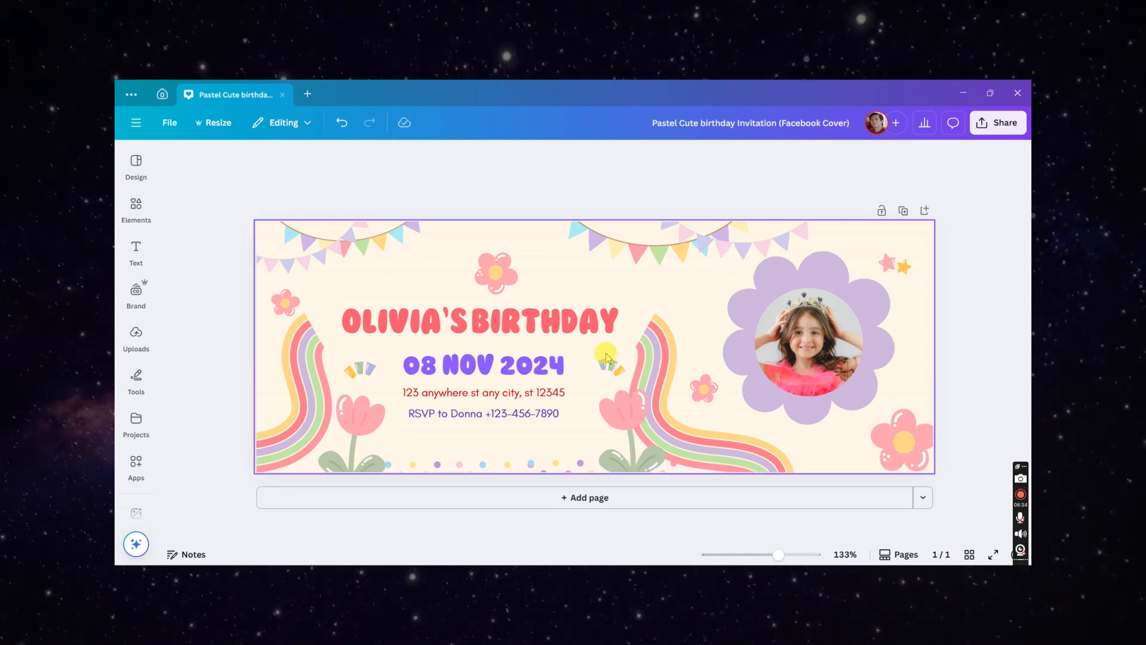